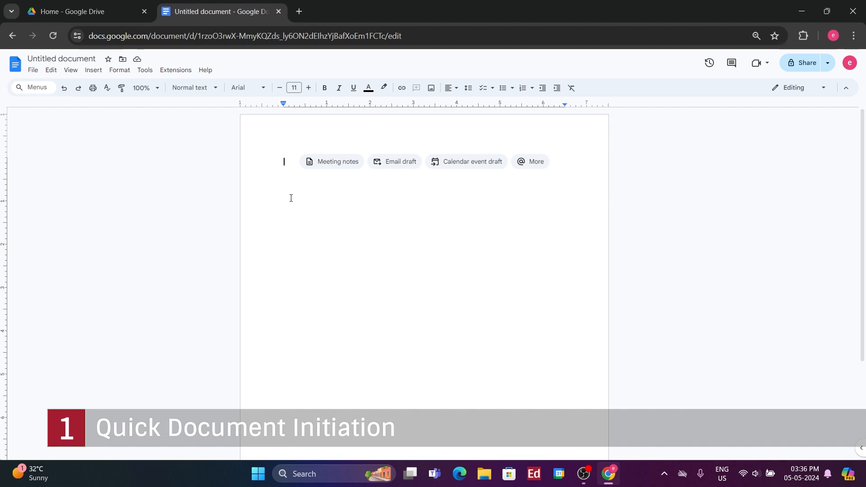
View the suggested folders for moving the untitled document, leaving it in its current location
{"action": "left_click", "coordinate": [33, 71]}
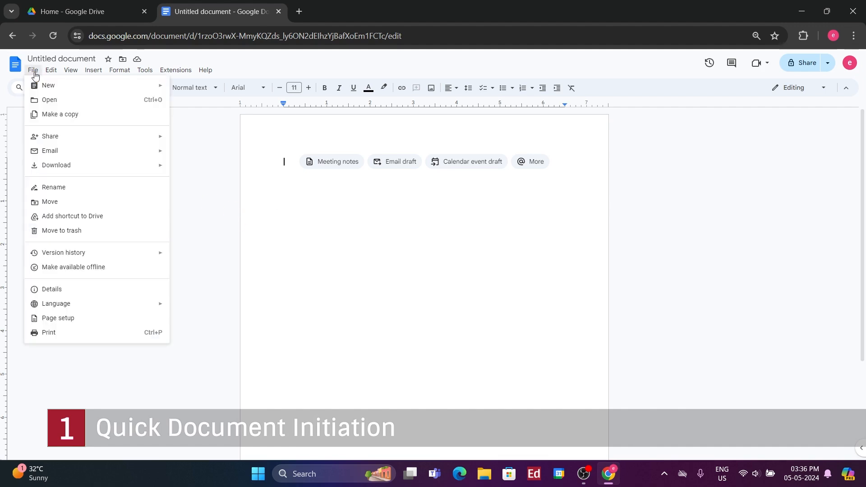
{"action": "left_click", "coordinate": [62, 205]}
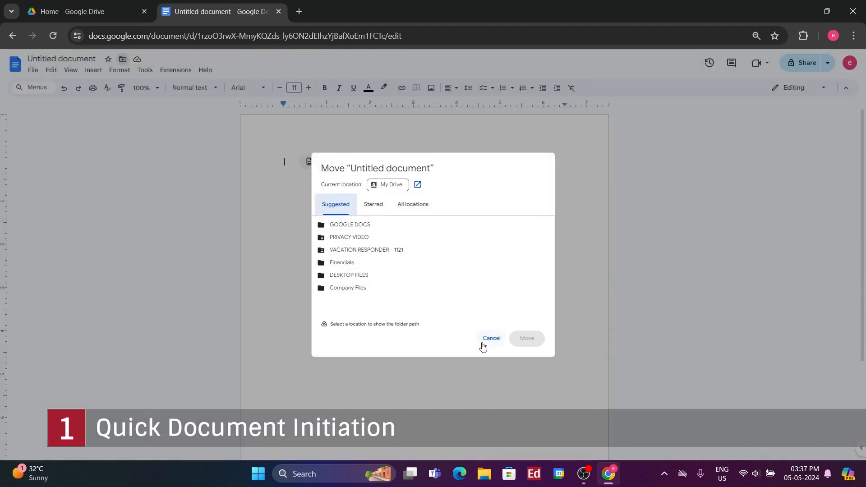
{"action": "left_click", "coordinate": [491, 339]}
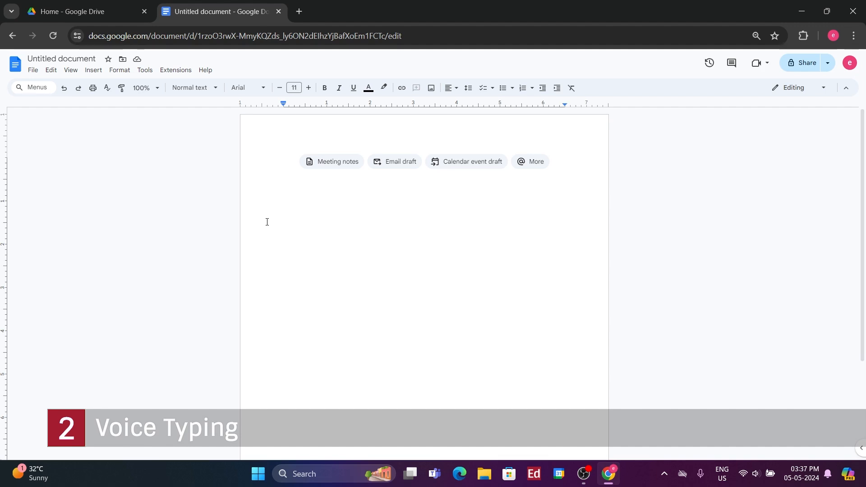
Turn on voice typing with microphone access allowed this time, and dictate "Hey guys don't forget to like share and subscribe"
{"action": "left_click", "coordinate": [144, 70]}
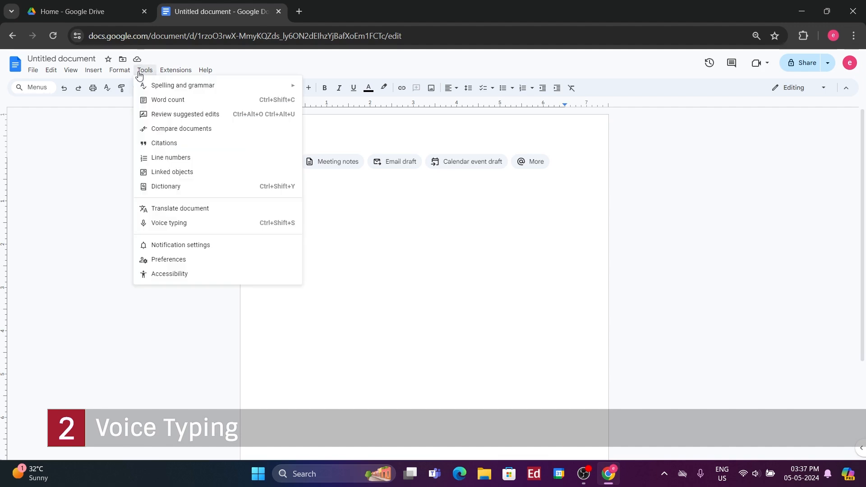
{"action": "left_click", "coordinate": [179, 228]}
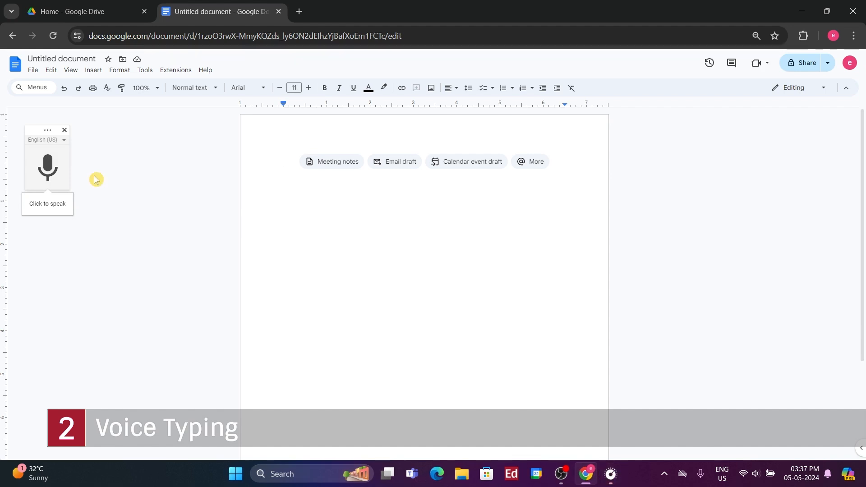
{"action": "left_click", "coordinate": [57, 173]}
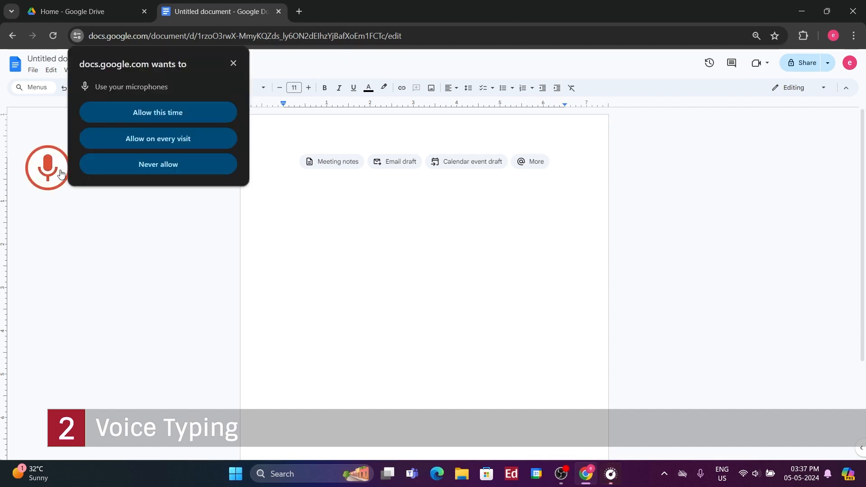
{"action": "left_click", "coordinate": [159, 120]}
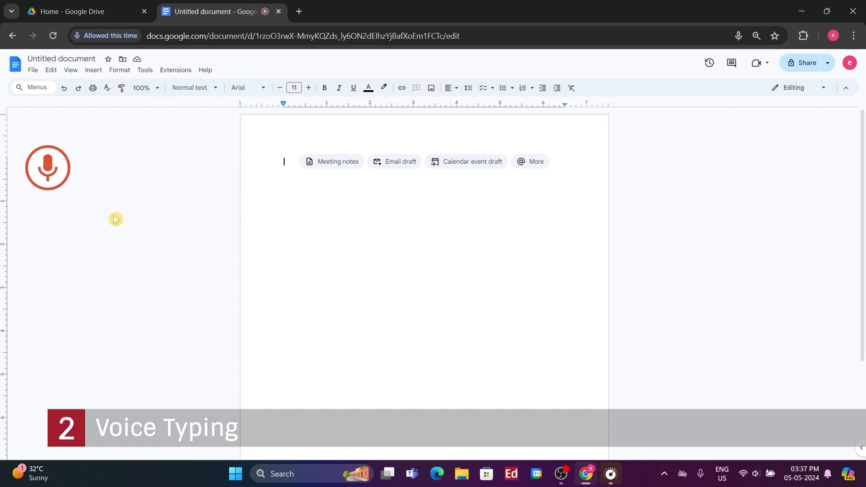
{"action": "left_click", "coordinate": [68, 174]}
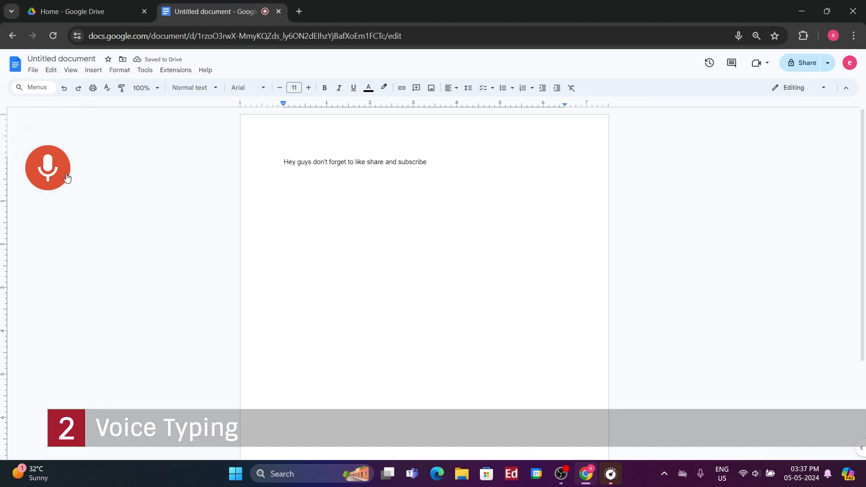
{"action": "left_click", "coordinate": [65, 176]}
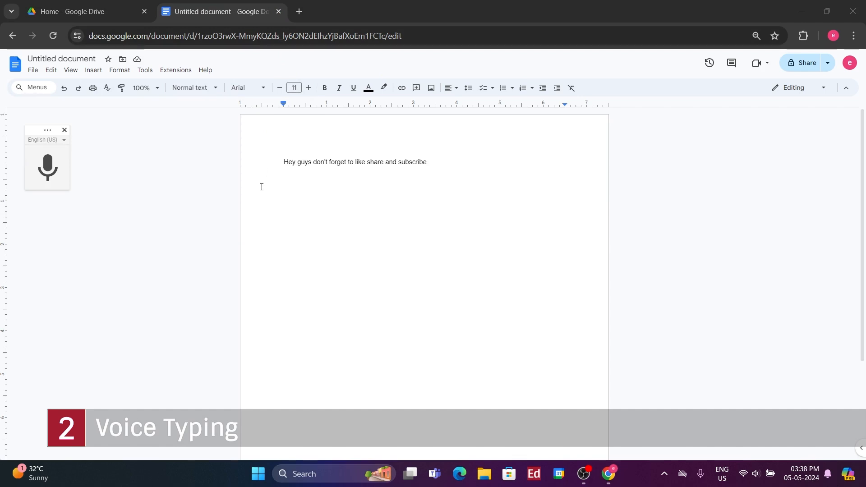
Look through the languages available for voice typing
{"action": "left_click", "coordinate": [64, 139]}
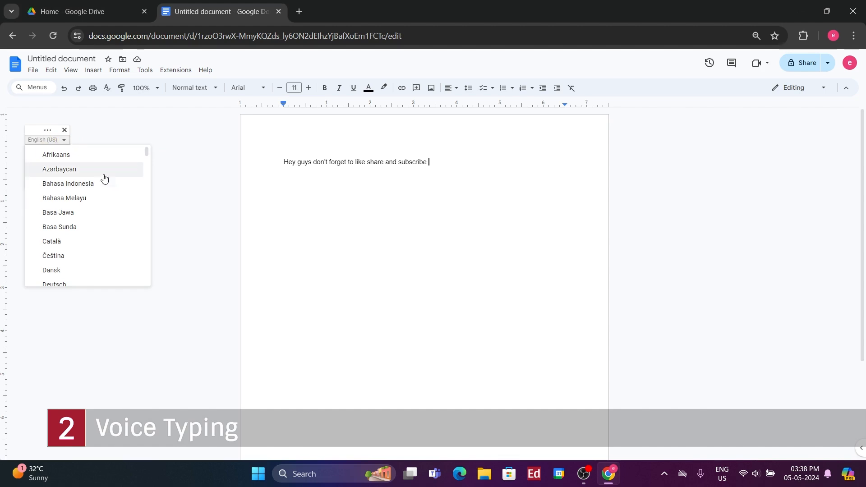
{"action": "scroll", "coordinate": [118, 175], "scroll_direction": "down", "scroll_amount": 7}
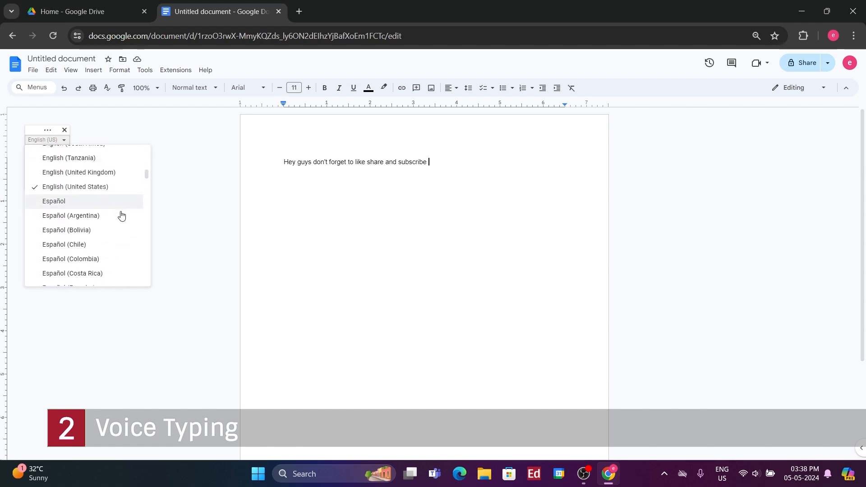
{"action": "scroll", "coordinate": [118, 221], "scroll_direction": "down", "scroll_amount": 6}
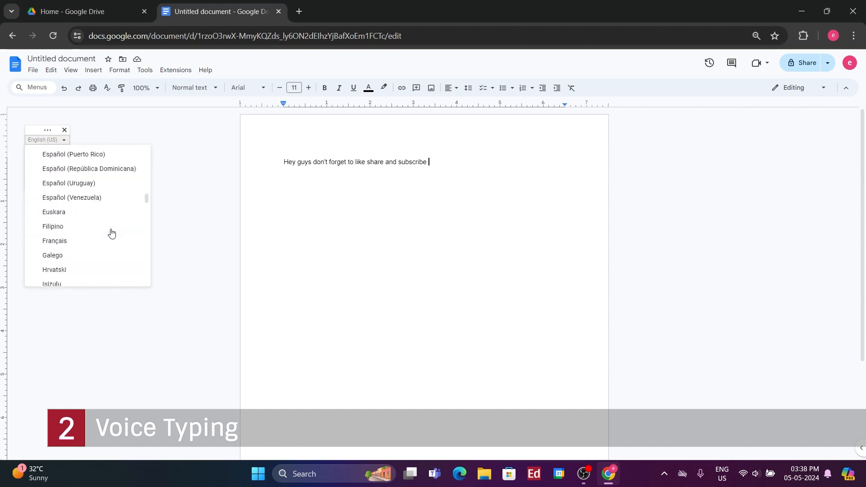
{"action": "scroll", "coordinate": [111, 232], "scroll_direction": "up", "scroll_amount": 13}
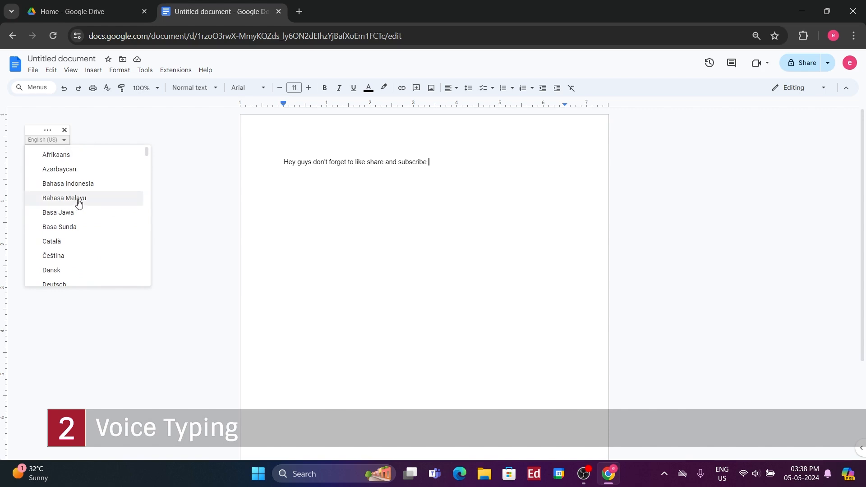
{"action": "left_click", "coordinate": [63, 140]}
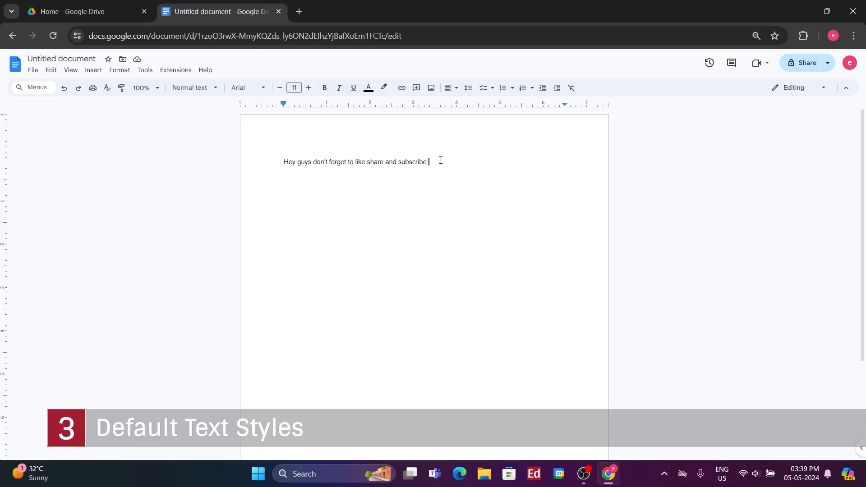
Replace the dictated sentence with the word "Title"
{"action": "left_click_drag", "start_coordinate": [440, 160], "coordinate": [4, 169]}
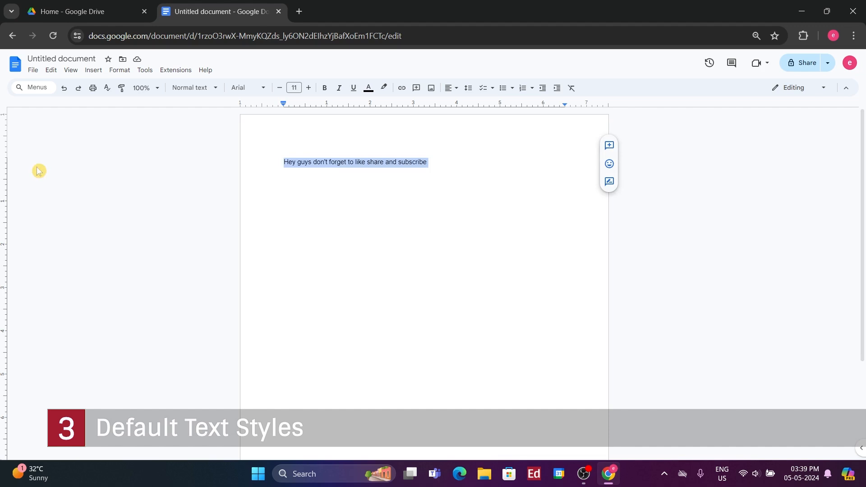
{"action": "key", "text": "BackSpace"}
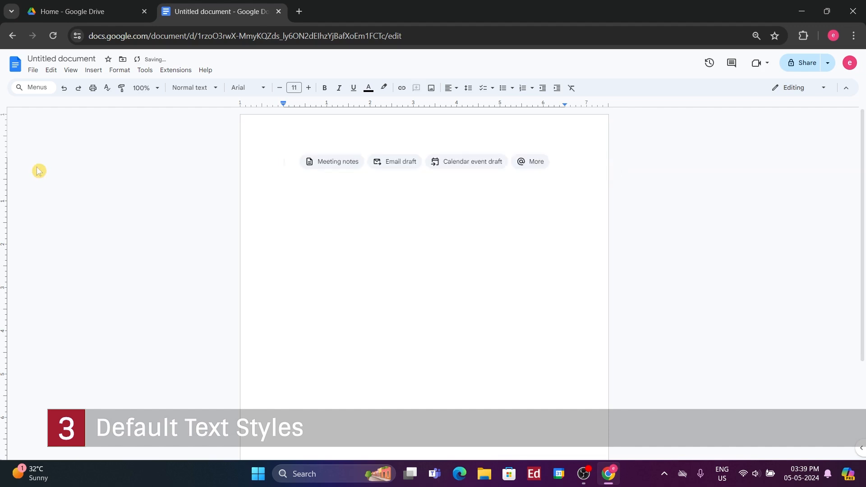
{"action": "type", "text": "Title"}
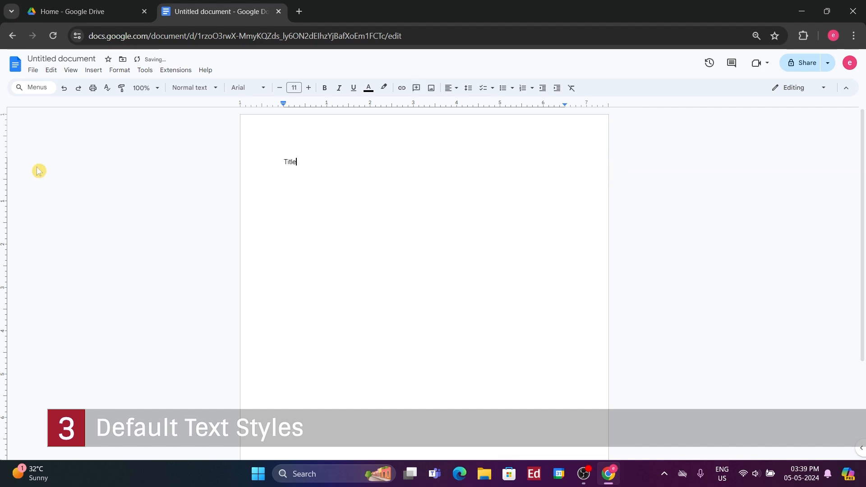
Format the word "Title" in Poppins Extra Bold at size 24
{"action": "key", "text": "ctrl+a"}
{"action": "left_click", "coordinate": [261, 88]}
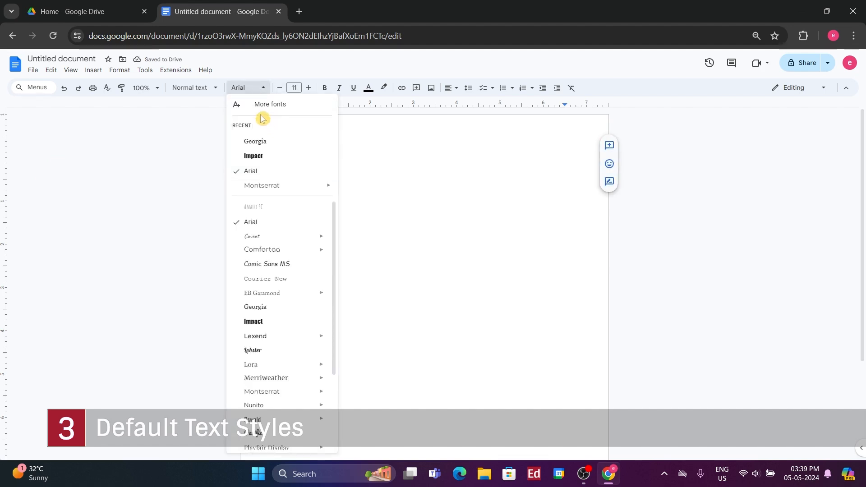
{"action": "left_click", "coordinate": [248, 91]}
{"action": "left_click", "coordinate": [248, 91]}
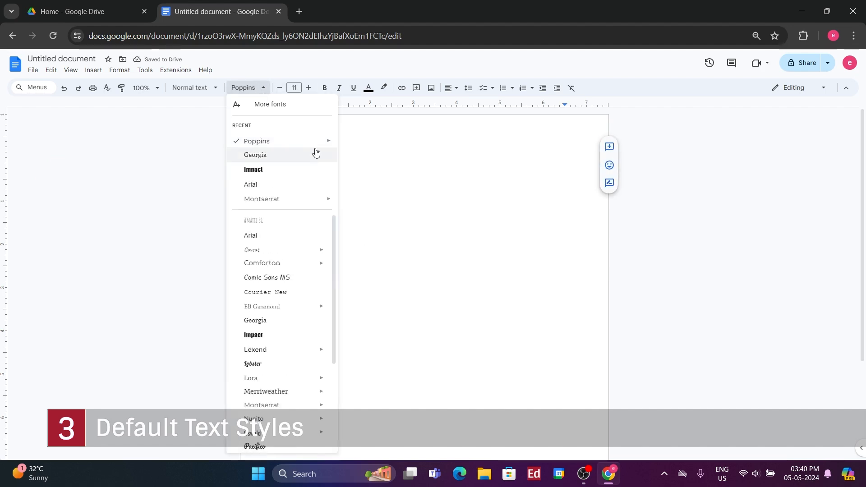
{"action": "mouse_move", "coordinate": [329, 143]}
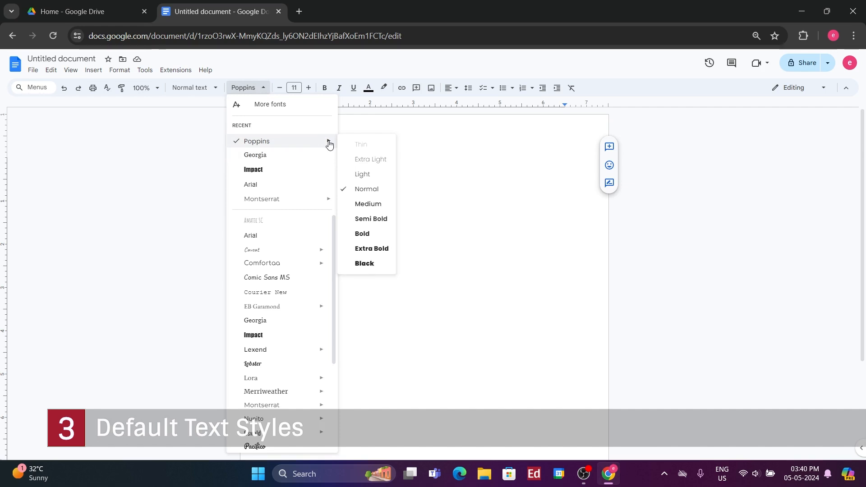
{"action": "left_click", "coordinate": [381, 250]}
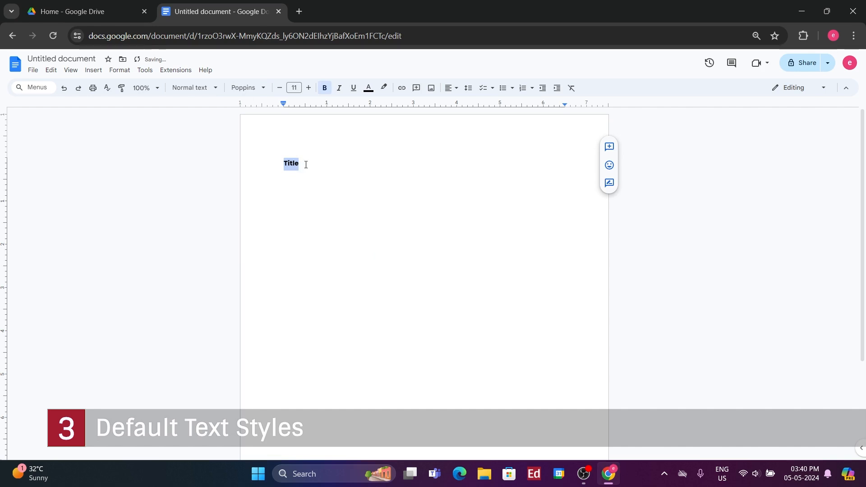
{"action": "left_click", "coordinate": [294, 88]}
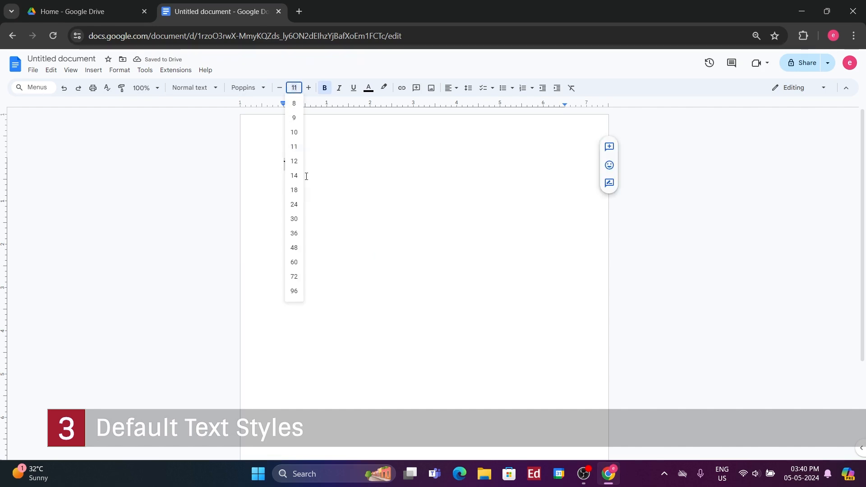
{"action": "left_click", "coordinate": [294, 205]}
{"action": "left_click", "coordinate": [333, 169]}
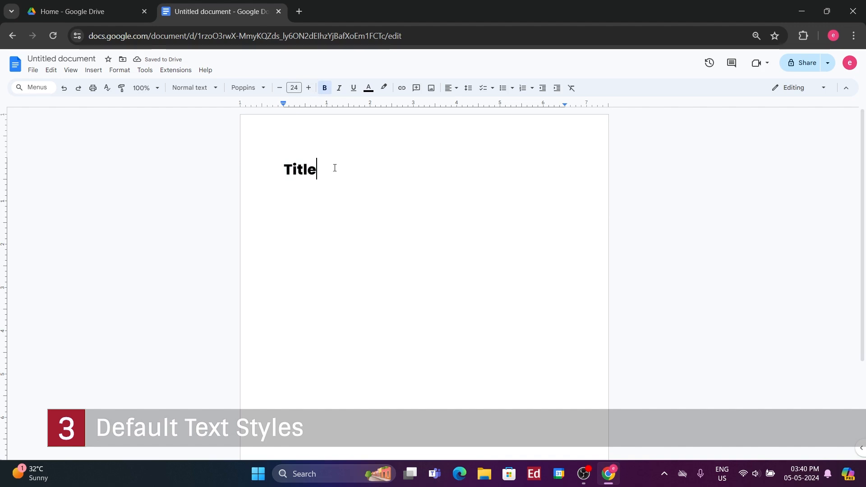
Update the Title paragraph style to match the formatting of the word "Title"
{"action": "double_click", "coordinate": [332, 167]}
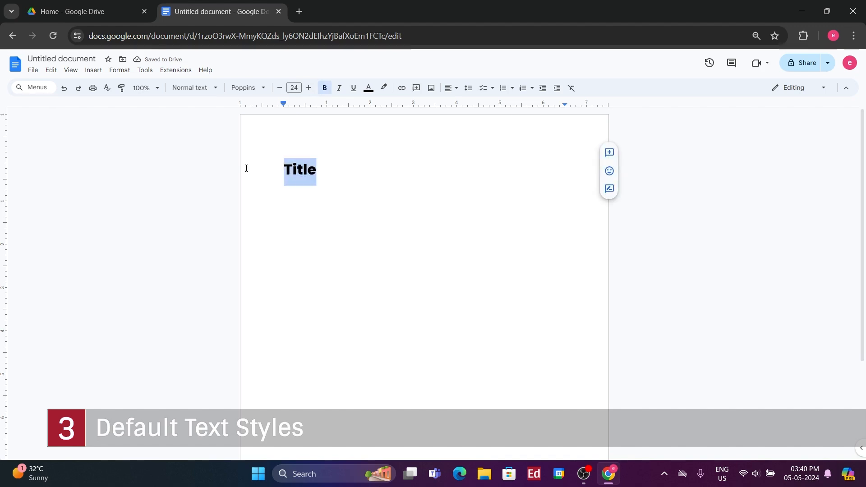
{"action": "left_click", "coordinate": [211, 87]}
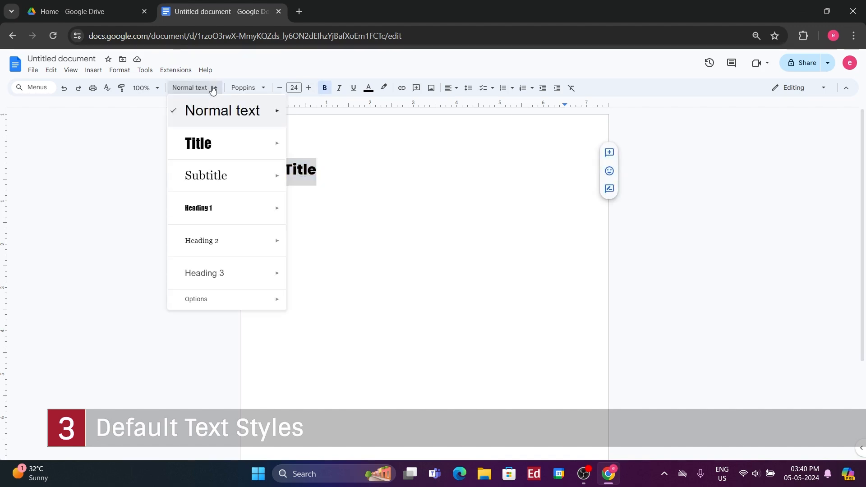
{"action": "mouse_move", "coordinate": [218, 135]}
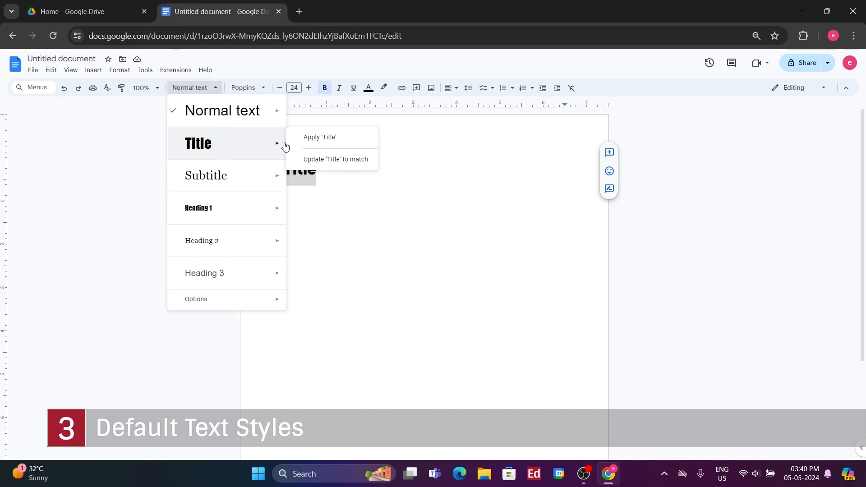
{"action": "left_click", "coordinate": [334, 162]}
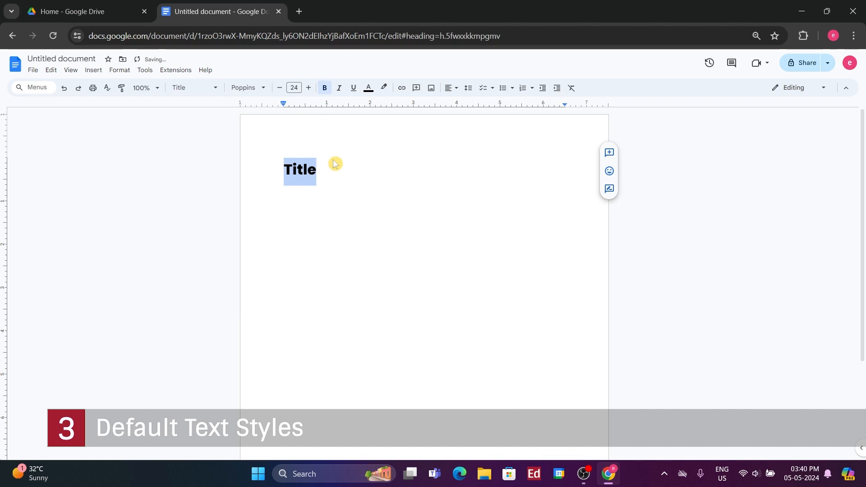
{"action": "left_click", "coordinate": [197, 90]}
{"action": "mouse_move", "coordinate": [211, 150]}
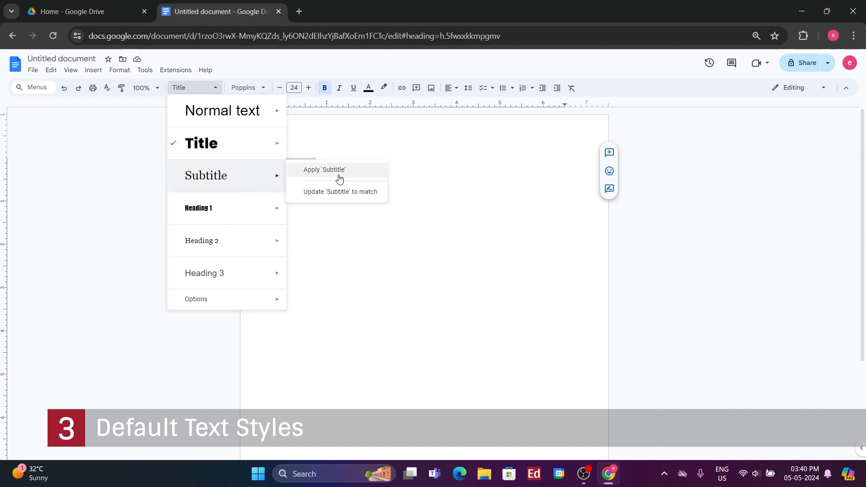
{"action": "left_click", "coordinate": [369, 137]}
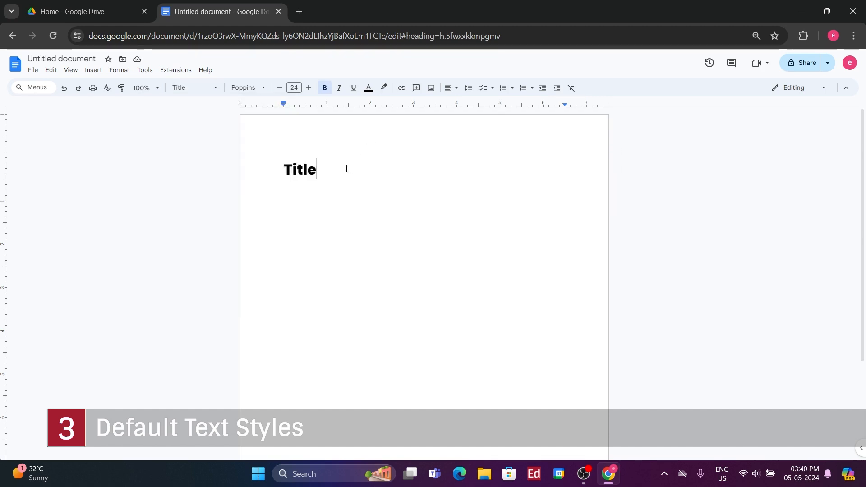
Add the lines "Subtitle", "Heading" and "Main Text" below the title
{"action": "key", "text": "Return"}
{"action": "type", "text": "S"}
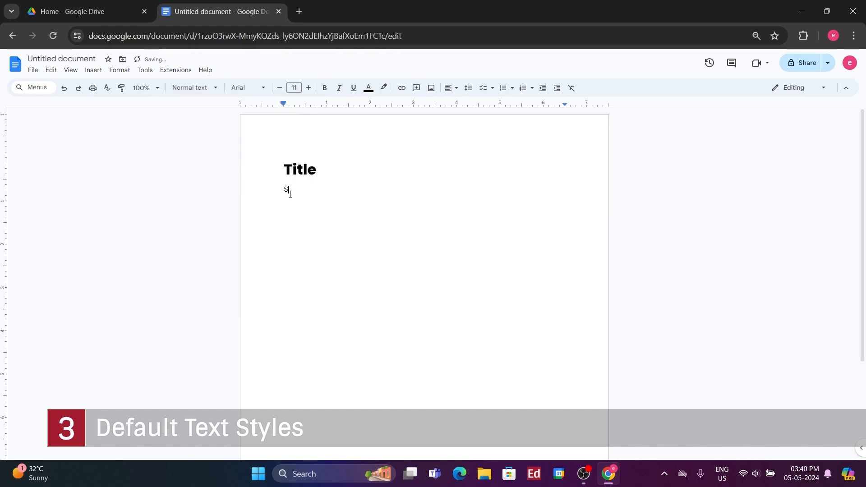
{"action": "type", "text": "ubtitle"}
{"action": "key", "text": "Return"}
{"action": "type", "text": "Heading"}
{"action": "key", "text": "Return"}
{"action": "type", "text": "Main Text"}
Format the word "Subtitle" in Poppins Semi Bold at size 20
{"action": "double_click", "coordinate": [297, 193]}
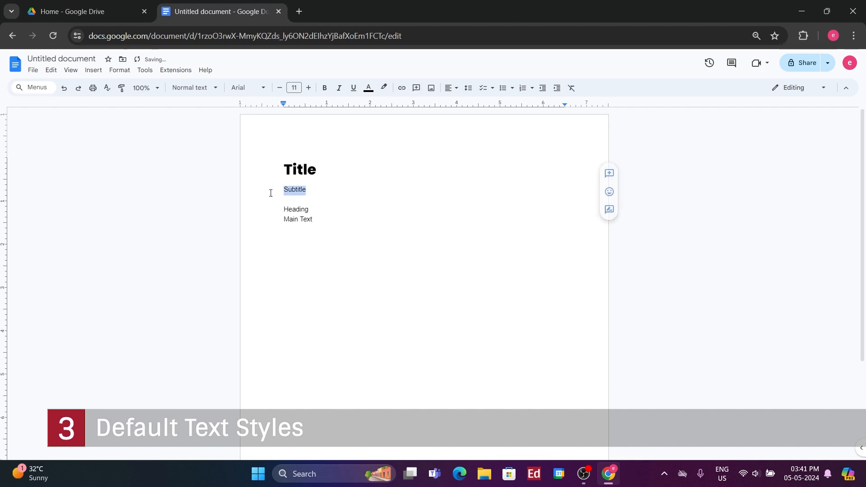
{"action": "left_click", "coordinate": [266, 89]}
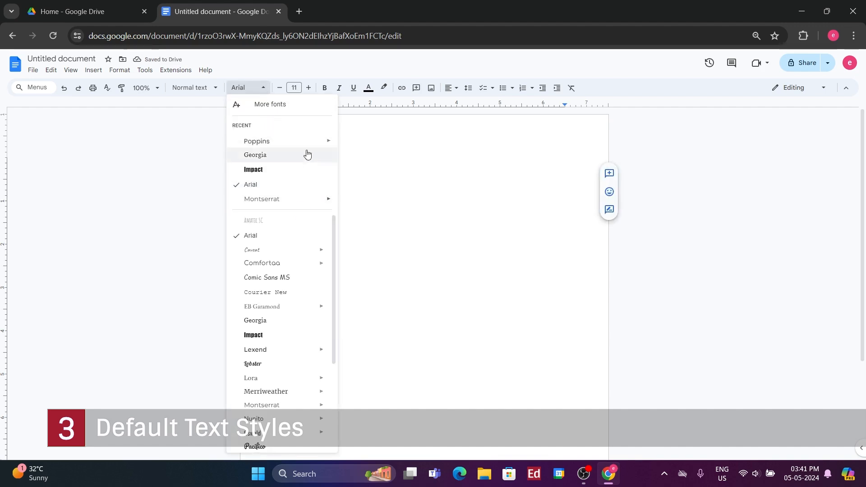
{"action": "left_click", "coordinate": [377, 219]}
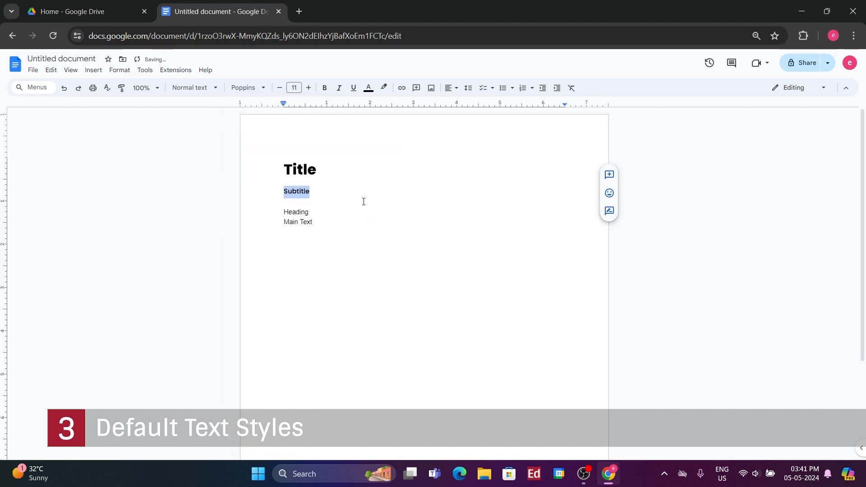
{"action": "left_click", "coordinate": [295, 88]}
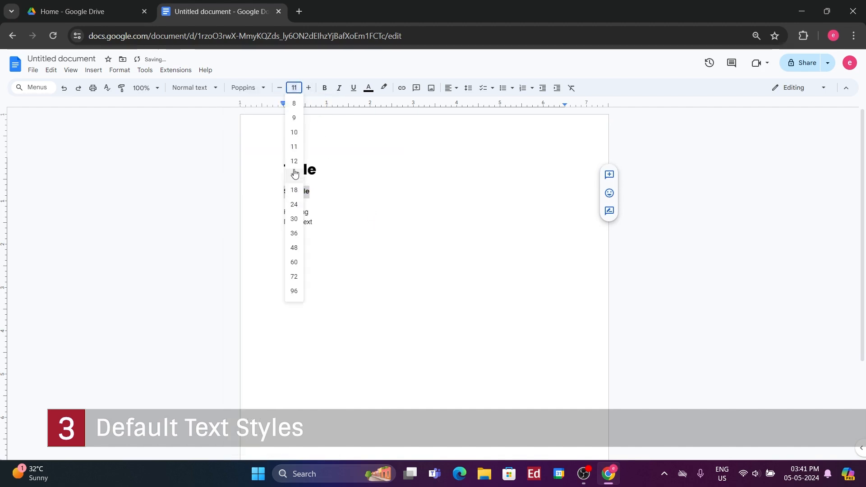
{"action": "type", "text": "20"}
{"action": "key", "text": "Return"}
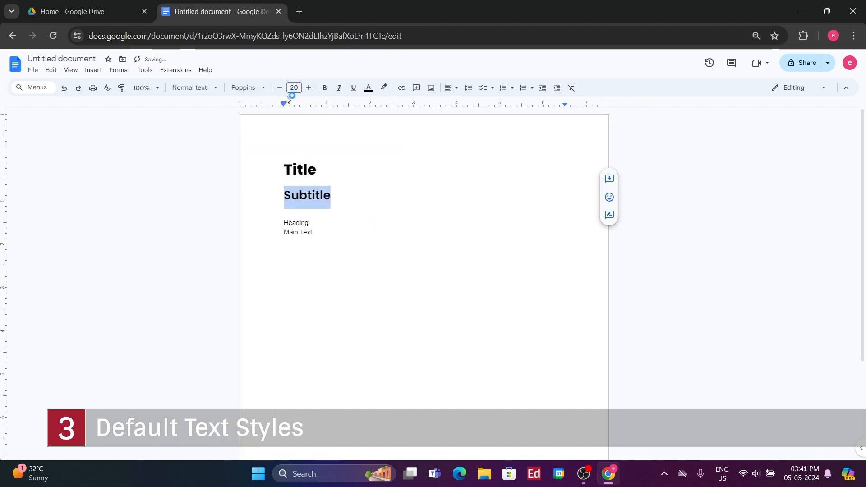
Update the Subtitle paragraph style to match the formatting of the word "Subtitle"
{"action": "left_click", "coordinate": [212, 88]}
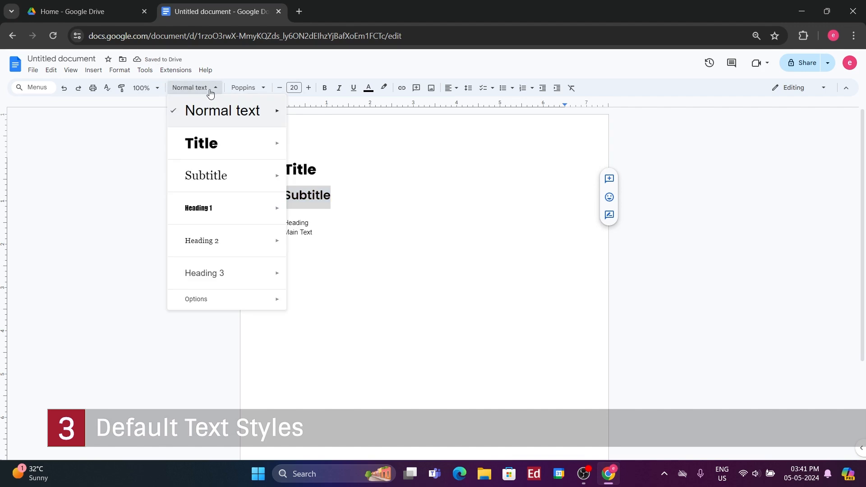
{"action": "mouse_move", "coordinate": [224, 172]}
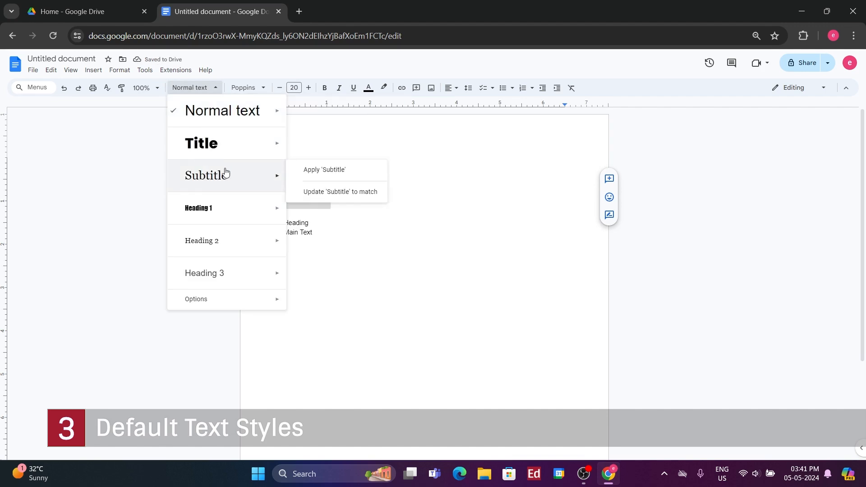
{"action": "left_click", "coordinate": [319, 193]}
{"action": "left_click", "coordinate": [319, 224]}
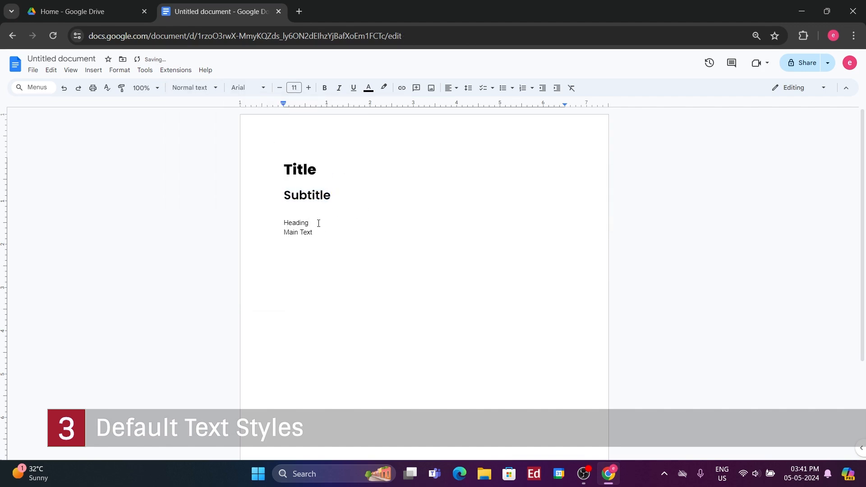
Format the word "Heading" in Poppins Medium at size 16
{"action": "left_click_drag", "start_coordinate": [317, 224], "coordinate": [242, 219]}
{"action": "left_click", "coordinate": [247, 88]}
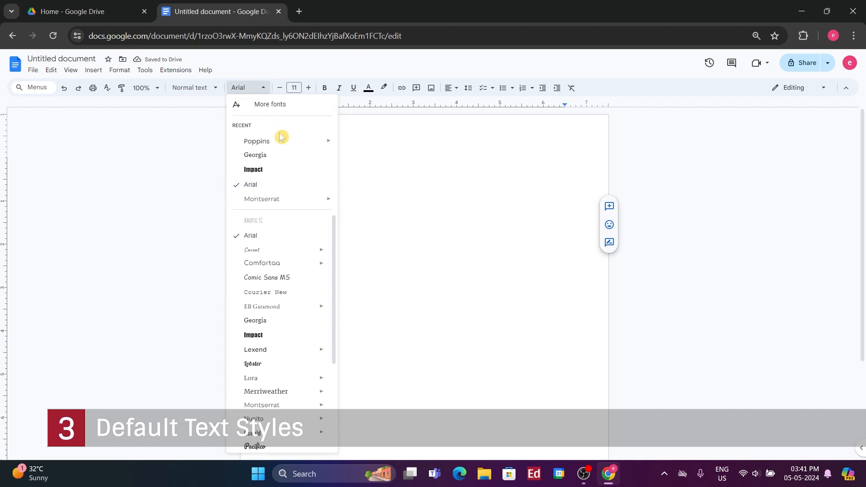
{"action": "mouse_move", "coordinate": [328, 141]}
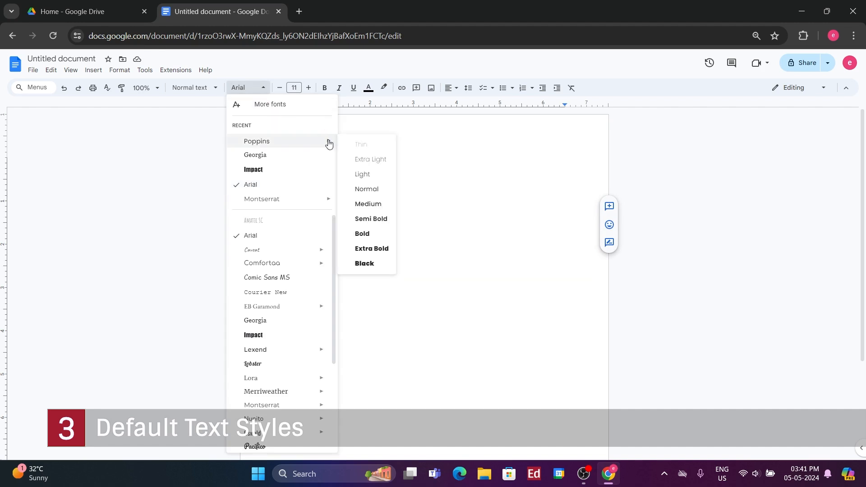
{"action": "left_click", "coordinate": [365, 205]}
{"action": "left_click", "coordinate": [294, 87]}
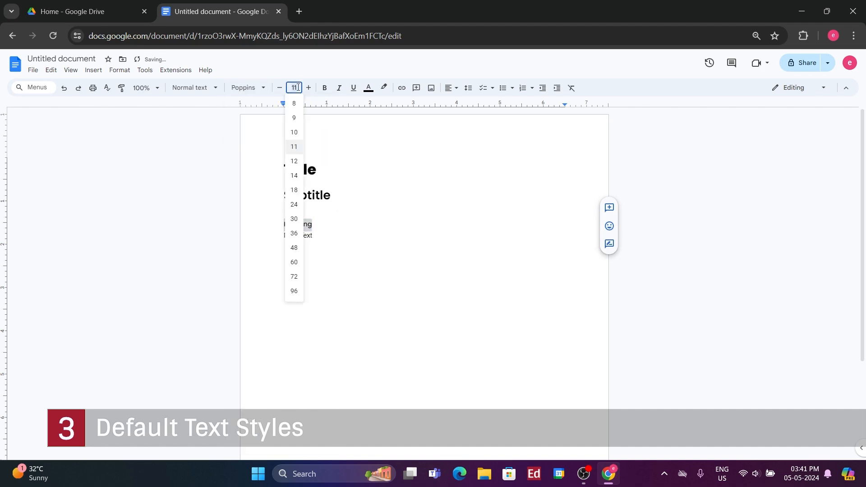
{"action": "left_click", "coordinate": [294, 176]}
{"action": "left_click", "coordinate": [308, 88]}
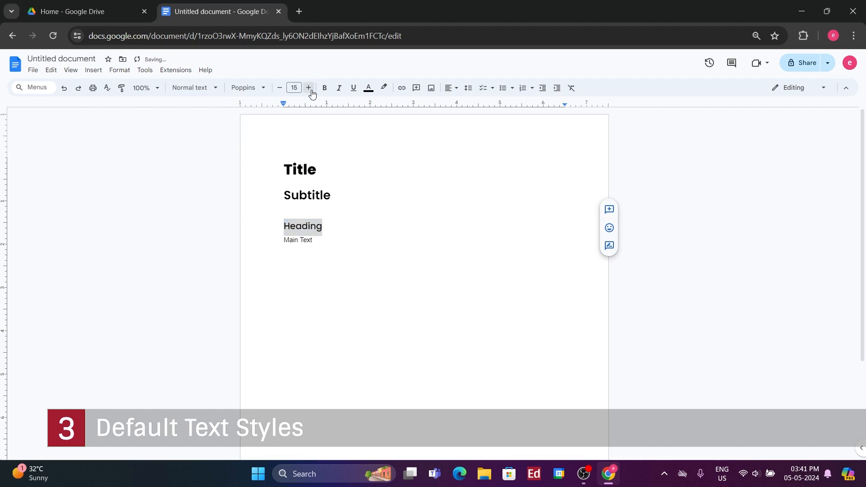
{"action": "left_click", "coordinate": [309, 88]}
Update the Heading 1 paragraph style to match the formatting of the word "Heading"
{"action": "left_click", "coordinate": [210, 89]}
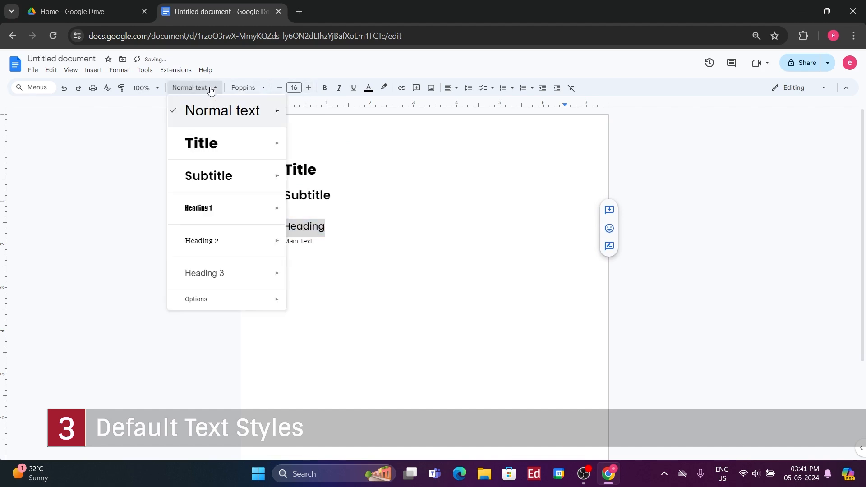
{"action": "mouse_move", "coordinate": [243, 214]}
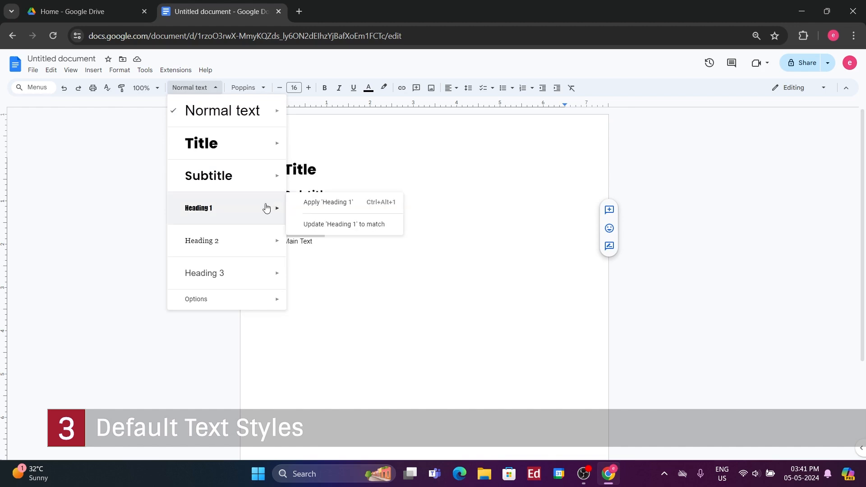
{"action": "left_click", "coordinate": [326, 222]}
{"action": "left_click", "coordinate": [336, 230]}
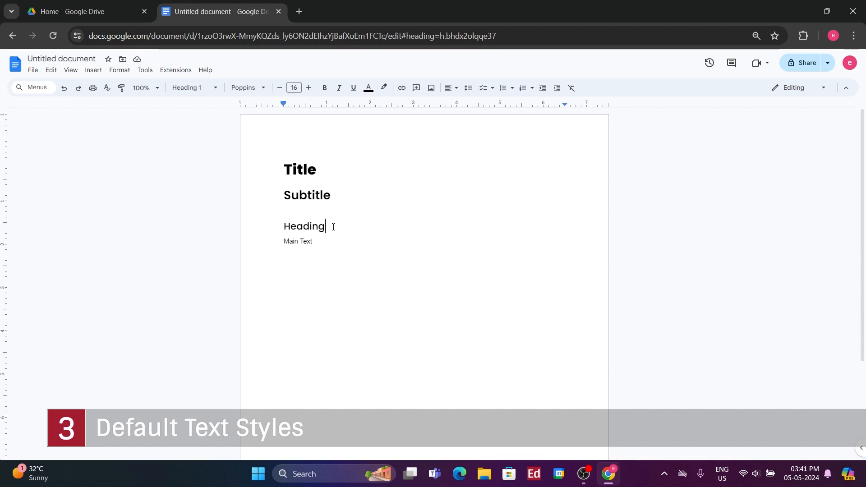
Format the line "Main Text" in Poppins Light at size 12
{"action": "left_click_drag", "start_coordinate": [322, 242], "coordinate": [228, 242]}
{"action": "left_click", "coordinate": [246, 88]}
{"action": "mouse_move", "coordinate": [303, 146]}
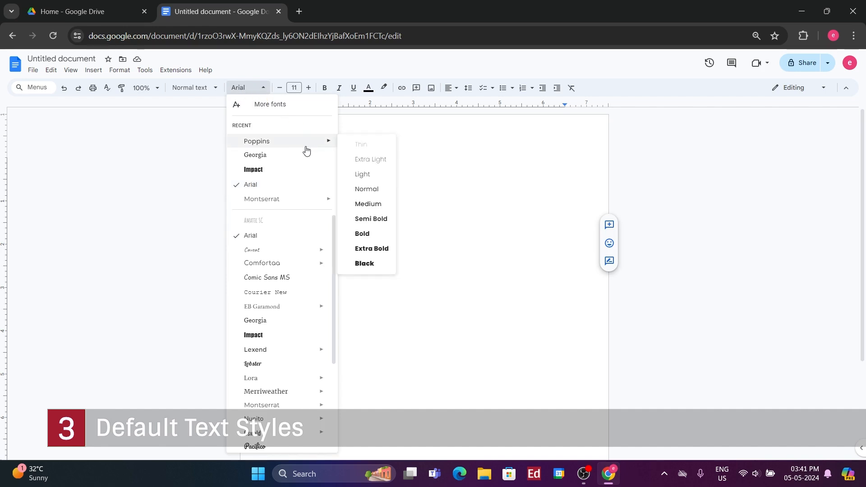
{"action": "left_click", "coordinate": [372, 174]}
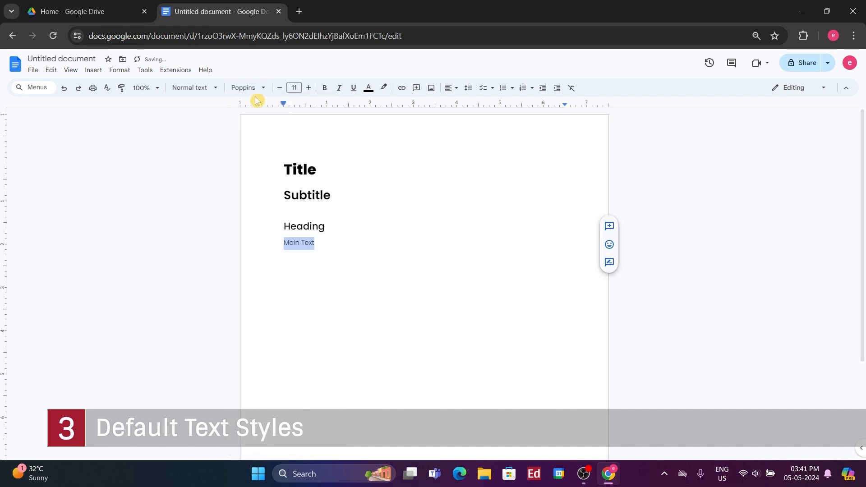
{"action": "left_click", "coordinate": [308, 88]}
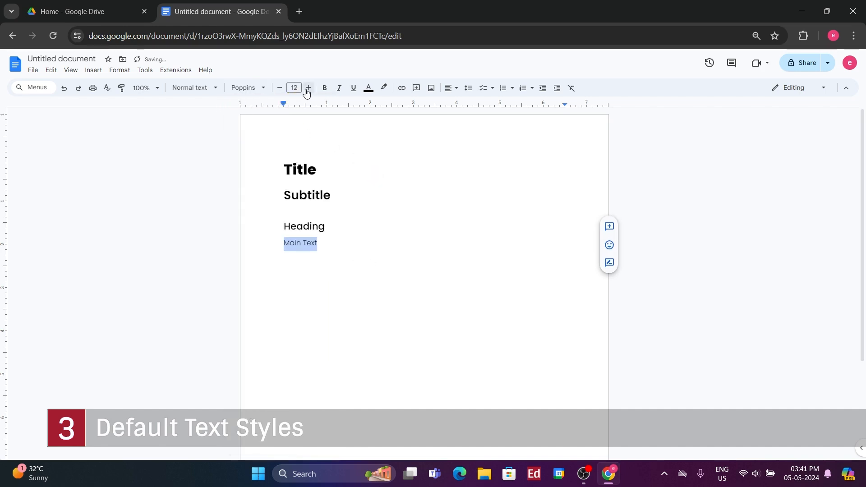
Update the Heading 1 paragraph style to match the formatting of the line "Main Text"
{"action": "left_click", "coordinate": [216, 88]}
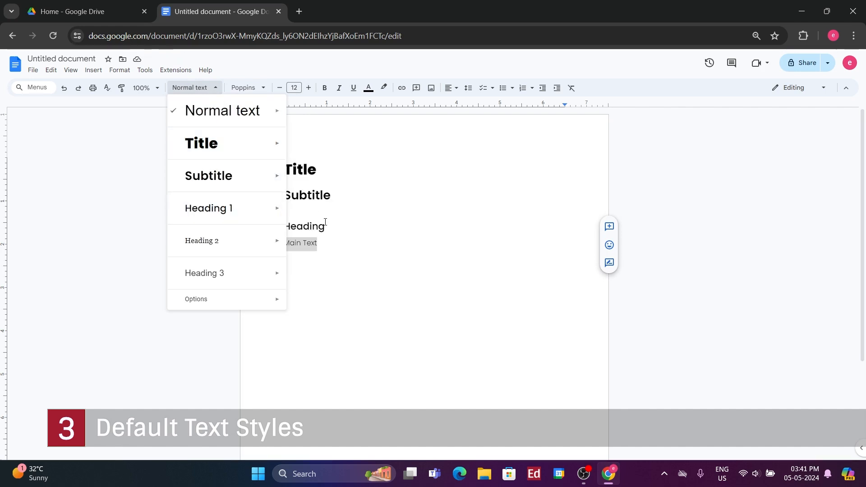
{"action": "mouse_move", "coordinate": [276, 214]}
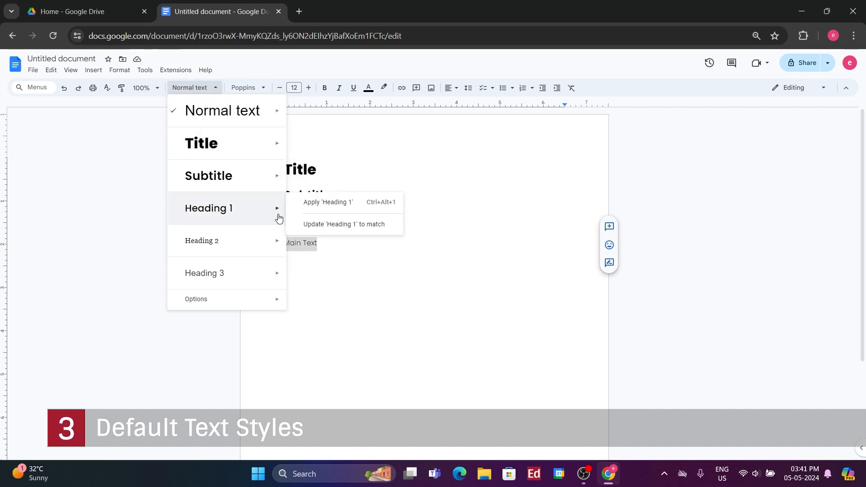
{"action": "left_click", "coordinate": [311, 224]}
Replace the entire document content with the line "Example Text"
{"action": "key", "text": "ctrl+a"}
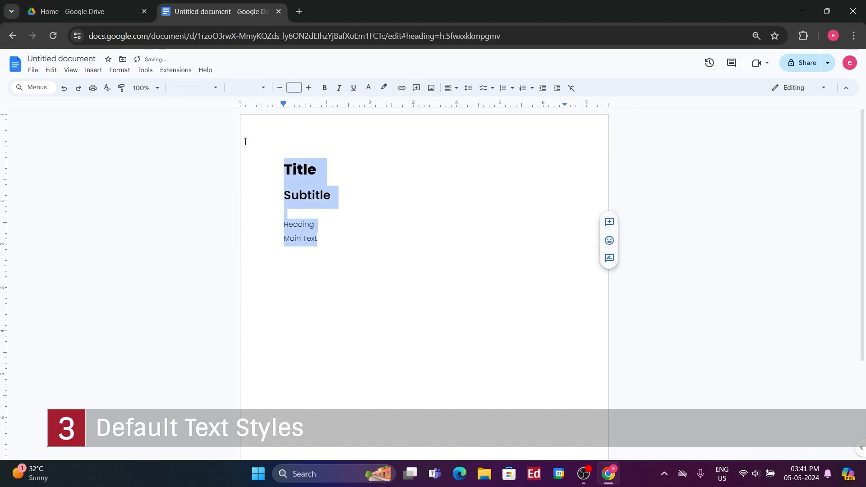
{"action": "key", "text": "BackSpace"}
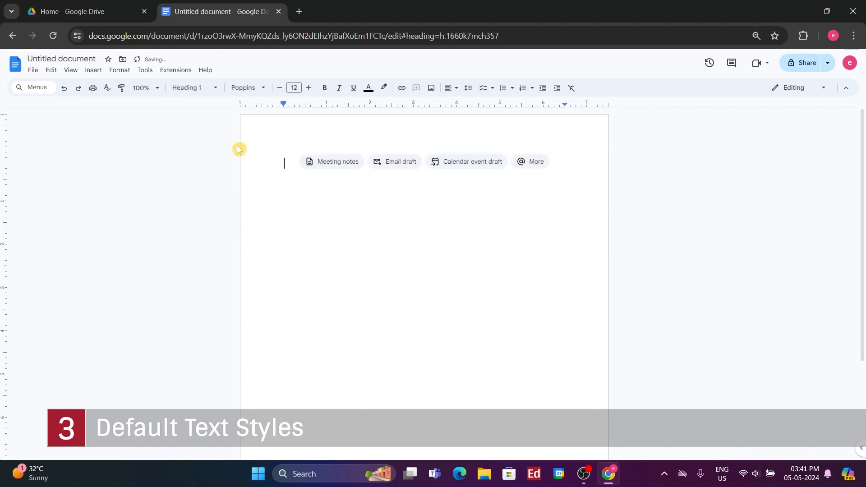
{"action": "type", "text": "E"}
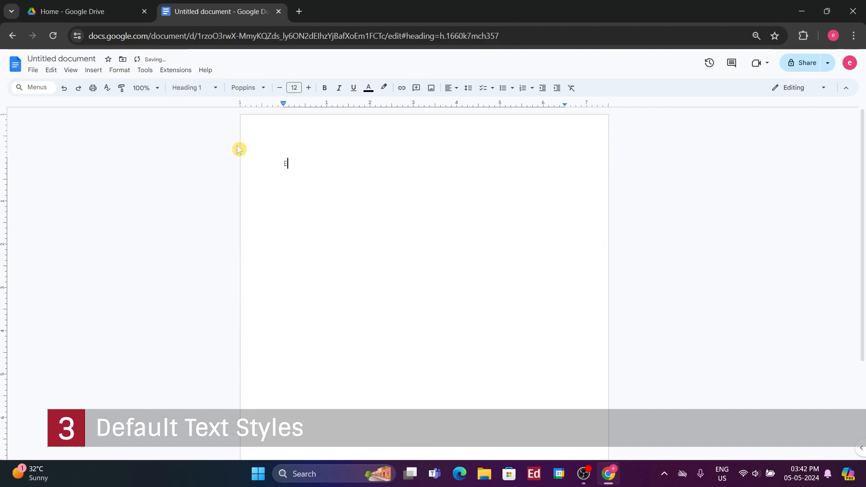
{"action": "type", "text": "xample Text"}
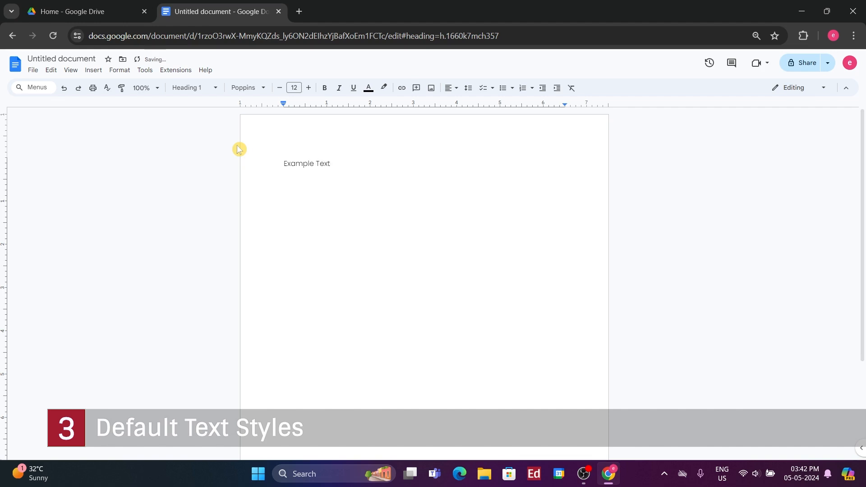
Apply the Subtitle style to the line "Example Text"
{"action": "left_click_drag", "start_coordinate": [344, 164], "coordinate": [260, 168]}
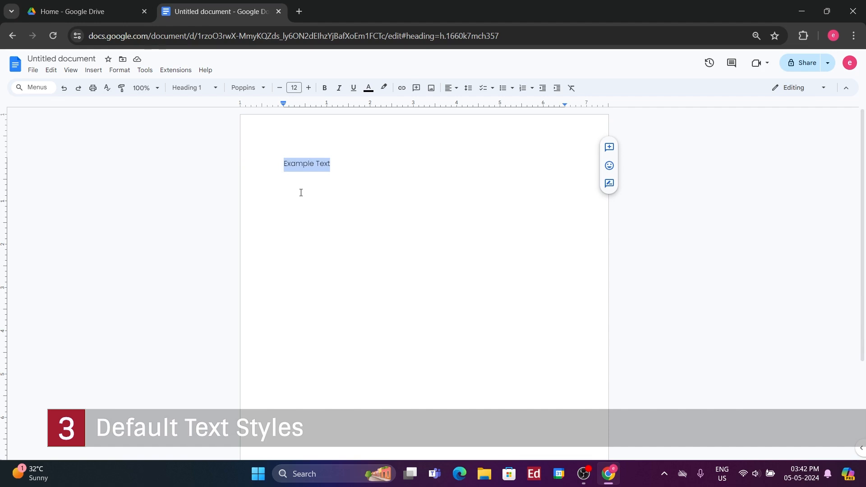
{"action": "left_click", "coordinate": [348, 159]}
{"action": "left_click_drag", "start_coordinate": [347, 160], "coordinate": [260, 163]}
Save the document's current paragraph styles as the default styles
{"action": "left_click", "coordinate": [207, 90]}
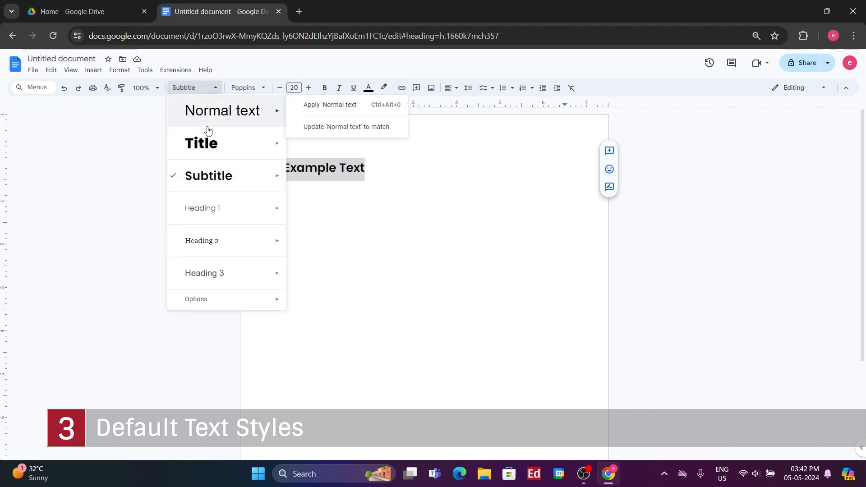
{"action": "mouse_move", "coordinate": [256, 301]}
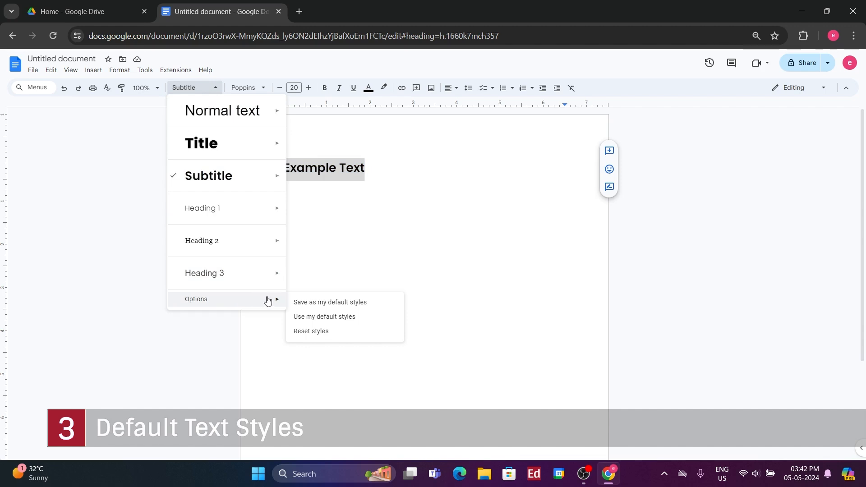
{"action": "left_click", "coordinate": [310, 303]}
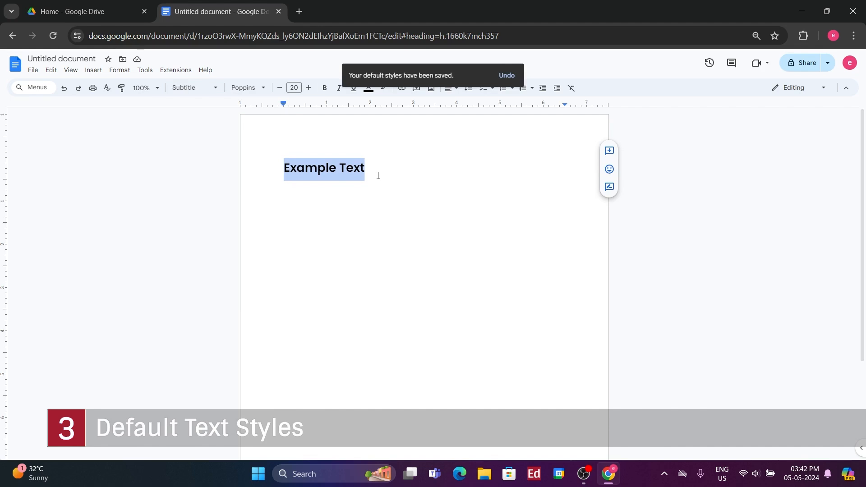
Create a new blank document through docs.new in a new browser tab and check the paragraph styles it offers
{"action": "left_click", "coordinate": [297, 12]}
{"action": "type", "text": "docs"}
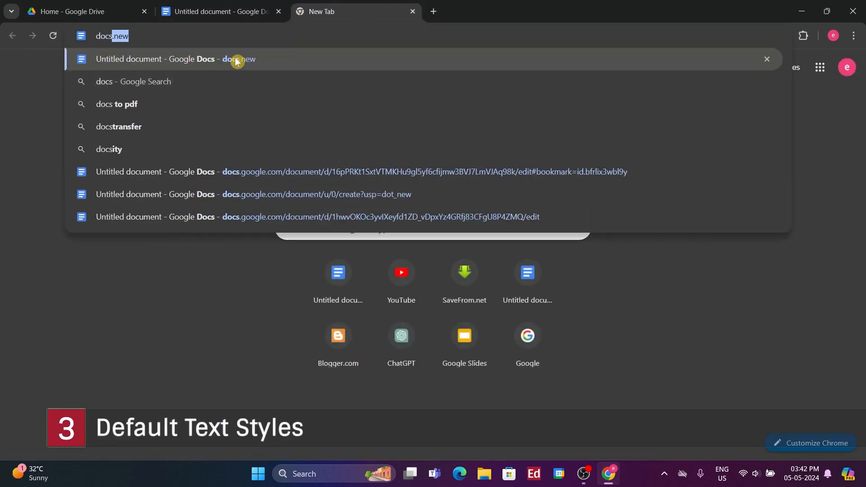
{"action": "key", "text": "Return"}
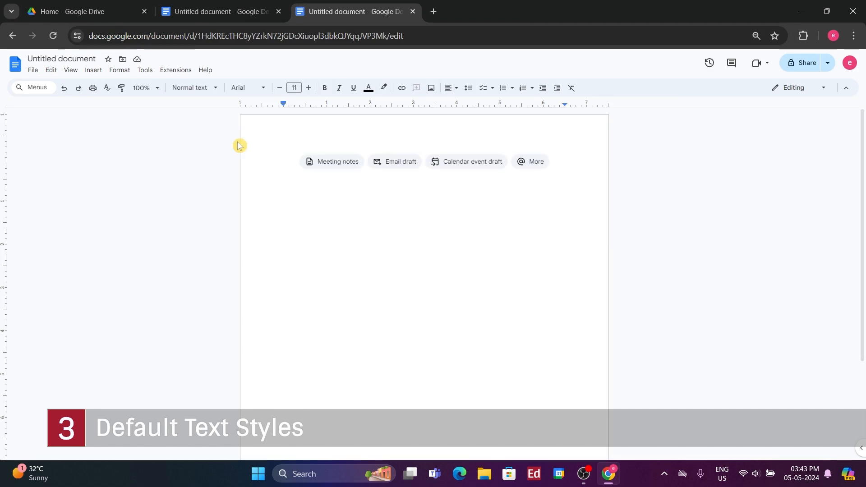
{"action": "left_click", "coordinate": [215, 90]}
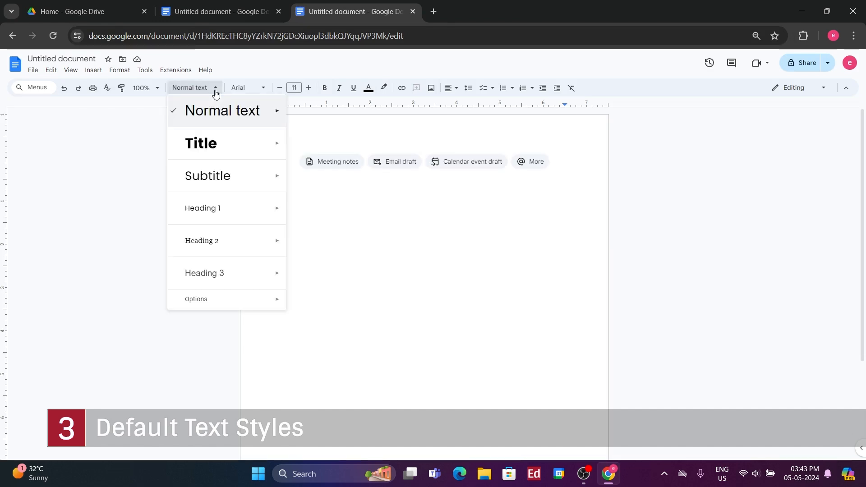
{"action": "mouse_move", "coordinate": [234, 300]}
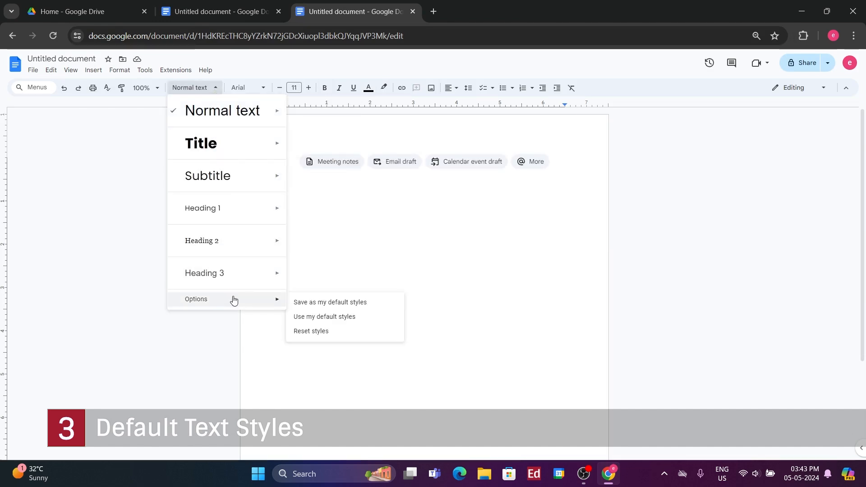
{"action": "mouse_move", "coordinate": [237, 220]}
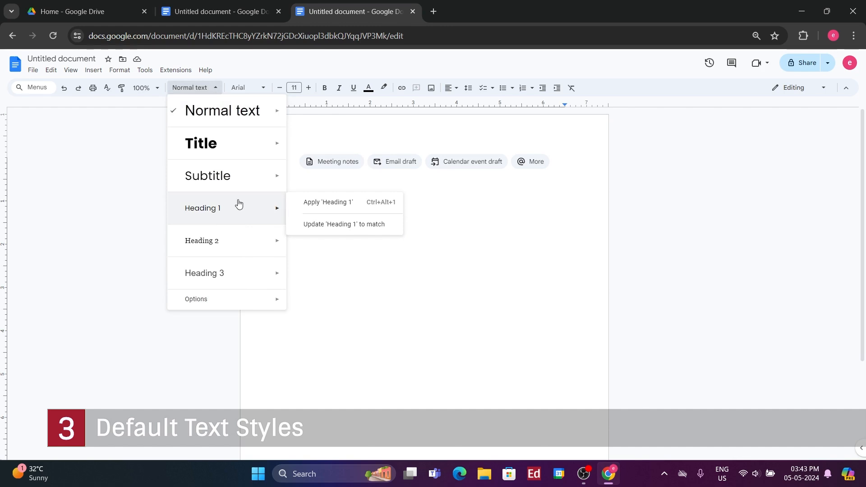
{"action": "left_click", "coordinate": [363, 294]}
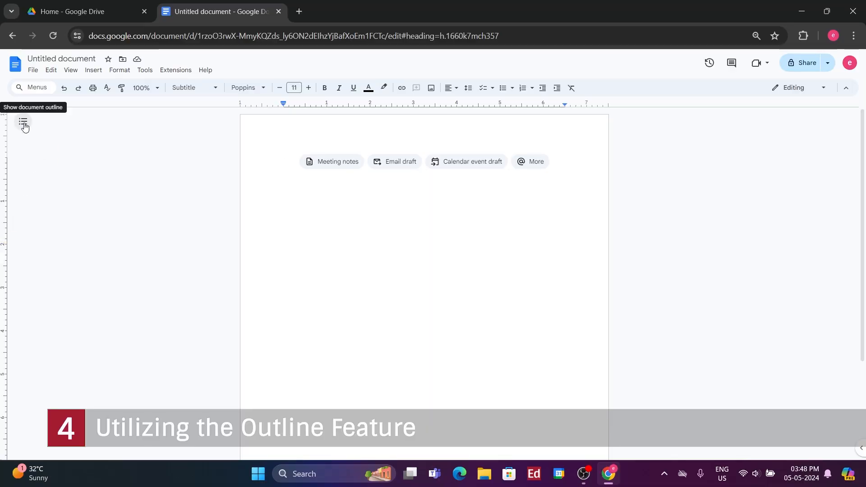
Show the document outline and write the lines "Example Heading 1" and "Example Heading 2", correcting the misspelled "Exaple"
{"action": "left_click", "coordinate": [23, 122]}
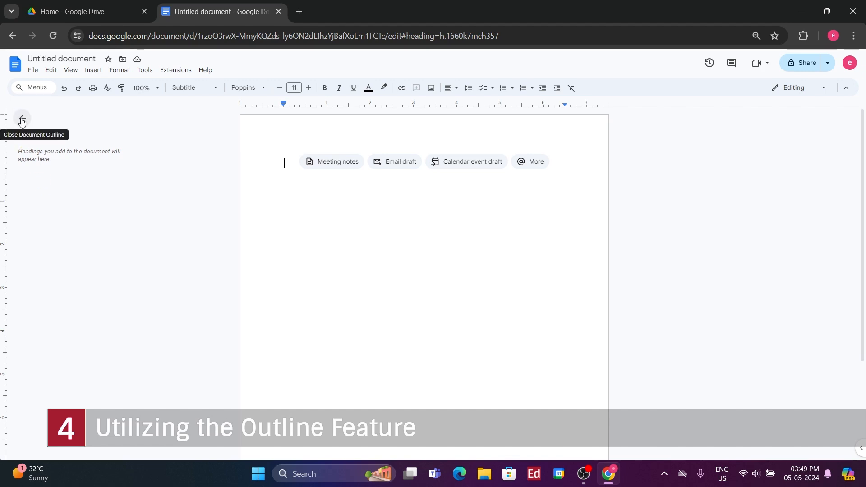
{"action": "left_click", "coordinate": [286, 170]}
{"action": "type", "text": "Example Heading 1"}
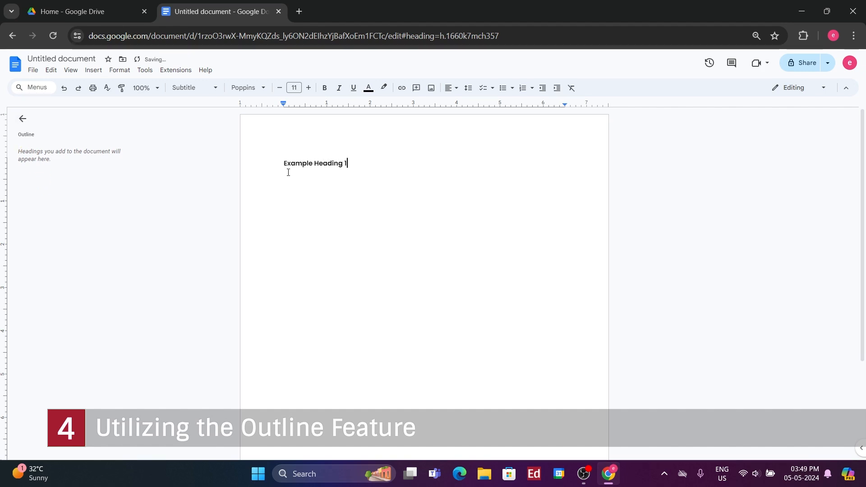
{"action": "key", "text": "Return"}
{"action": "type", "text": "Exaple Heading 2"}
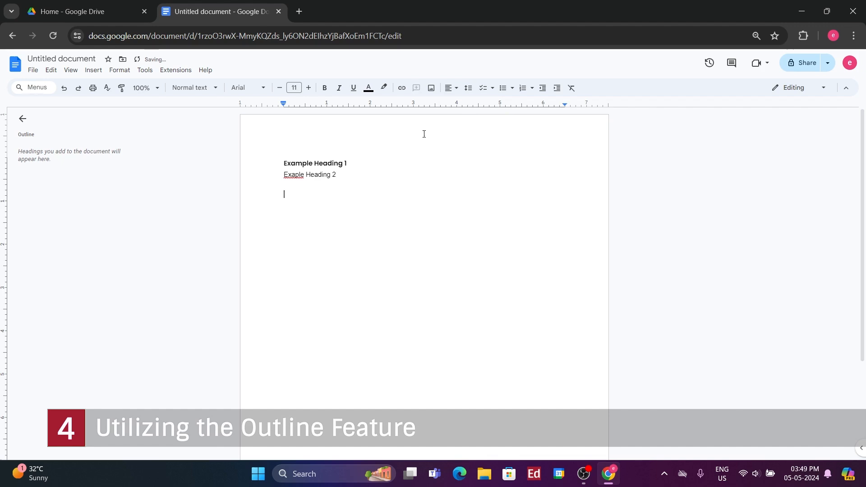
{"action": "right_click", "coordinate": [290, 175]}
{"action": "left_click", "coordinate": [311, 201]}
Add a third line "Example Heading 3", correcting the misspelled word to "Heading"
{"action": "type", "text": "Example Headign 2"}
{"action": "right_click", "coordinate": [320, 184]}
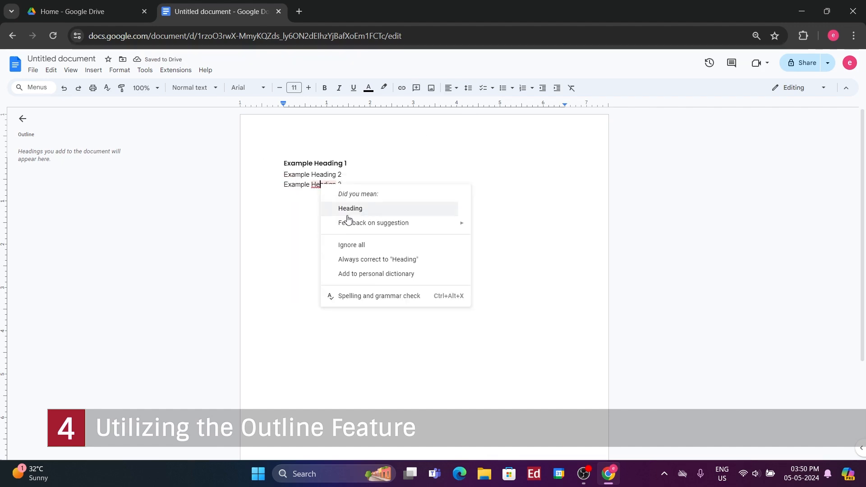
{"action": "left_click", "coordinate": [347, 208]}
Apply the Heading 1 style to all three example heading lines
{"action": "key", "text": "ctrl+a"}
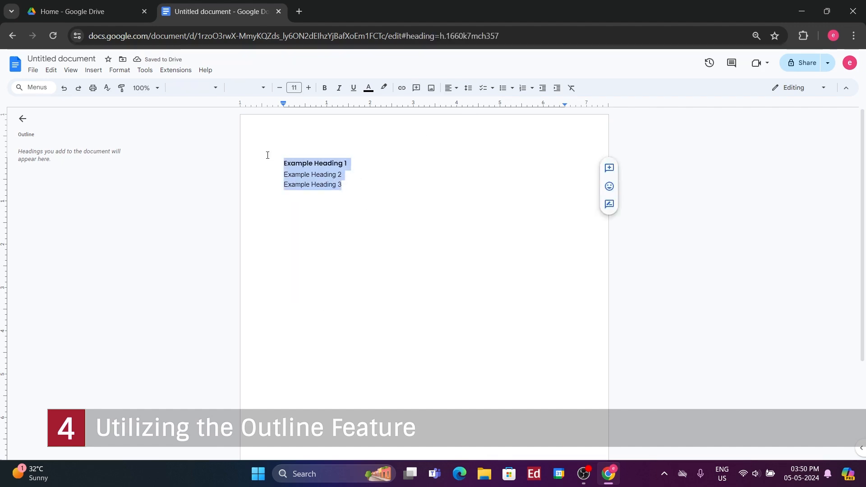
{"action": "left_click", "coordinate": [202, 89]}
{"action": "mouse_move", "coordinate": [269, 214]}
{"action": "left_click", "coordinate": [320, 202]}
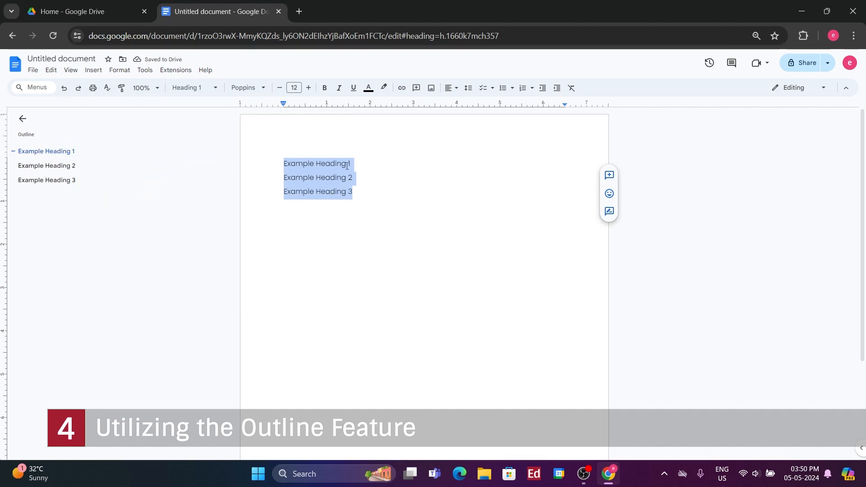
Add the line "This is example text" under Example Heading 1, followed by several blank lines before Example Heading 2
{"action": "left_click", "coordinate": [382, 181]}
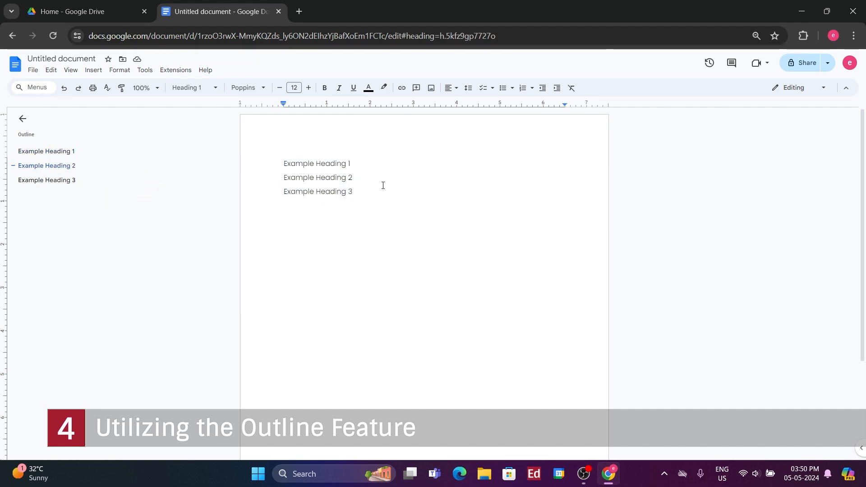
{"action": "left_click", "coordinate": [372, 163]}
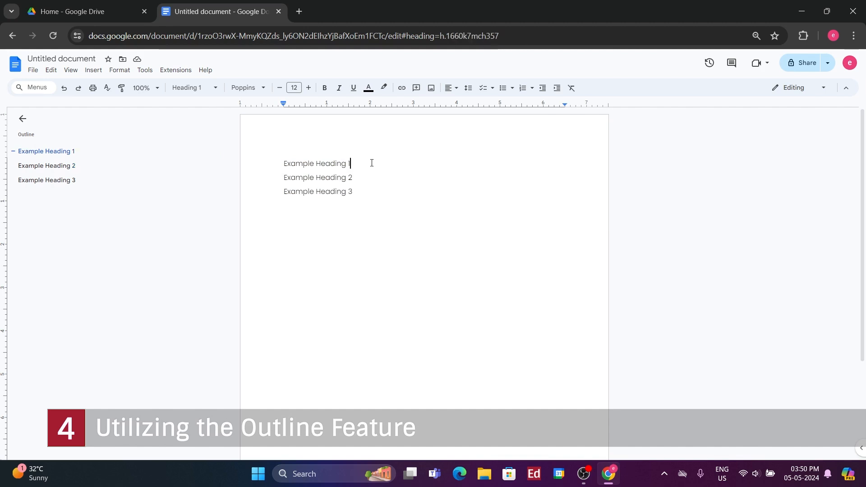
{"action": "key", "text": "Return"}
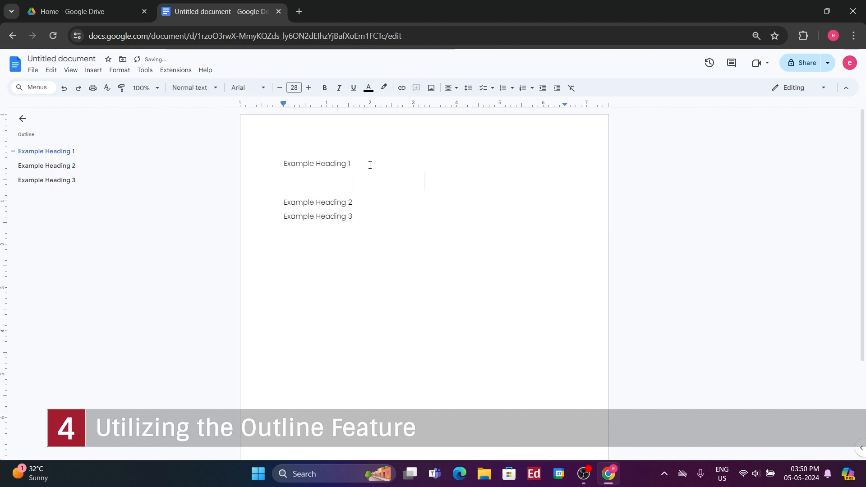
{"action": "type", "text": "This i"}
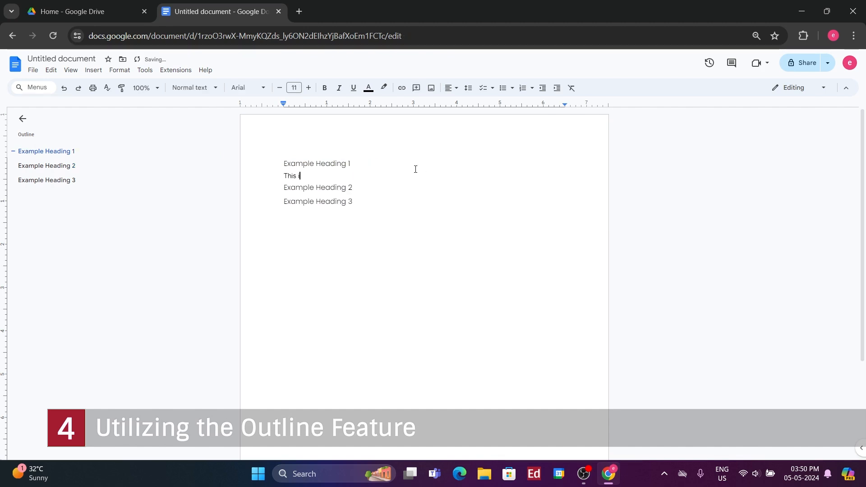
{"action": "type", "text": "s example text"}
{"action": "key", "text": "Return"}
{"action": "key", "text": "Return"}
{"action": "key", "text": "Return"}
{"action": "key", "text": "Return"}
{"action": "key", "text": "Return"}
{"action": "key", "text": "Return"}
{"action": "key", "text": "Return"}
{"action": "key", "text": "Return"}
{"action": "key", "text": "Return"}
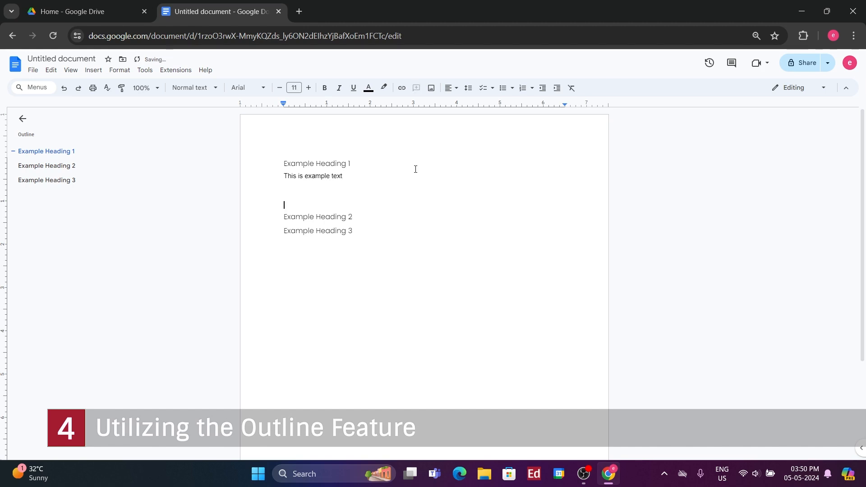
Jump to Example Heading 2 and back to Example Heading 1 through the document outline
{"action": "left_click", "coordinate": [61, 165]}
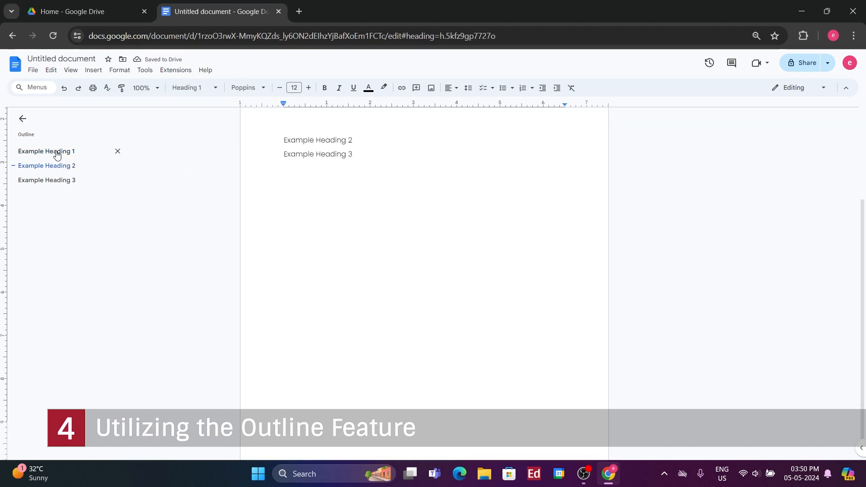
{"action": "left_click", "coordinate": [56, 152]}
Delete four of the blank lines between the example text and Example Heading 2
{"action": "left_click", "coordinate": [333, 203]}
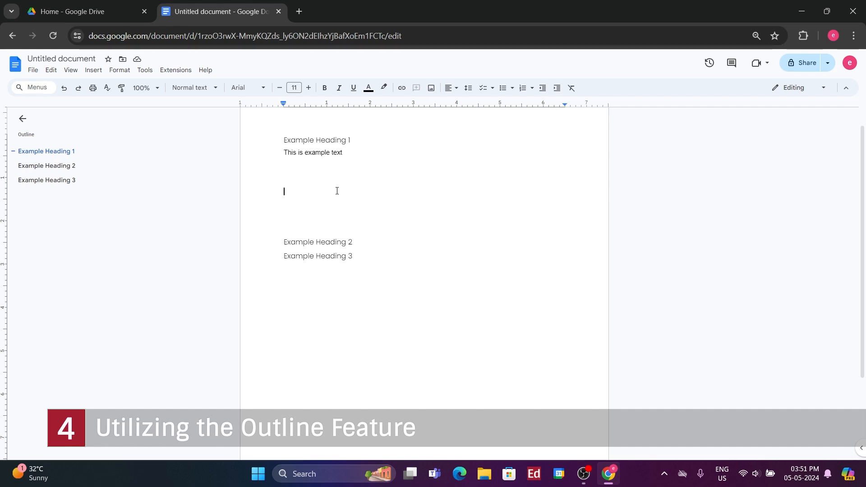
{"action": "key", "text": "BackSpace"}
{"action": "key", "text": "BackSpace"}
{"action": "key", "text": "BackSpace"}
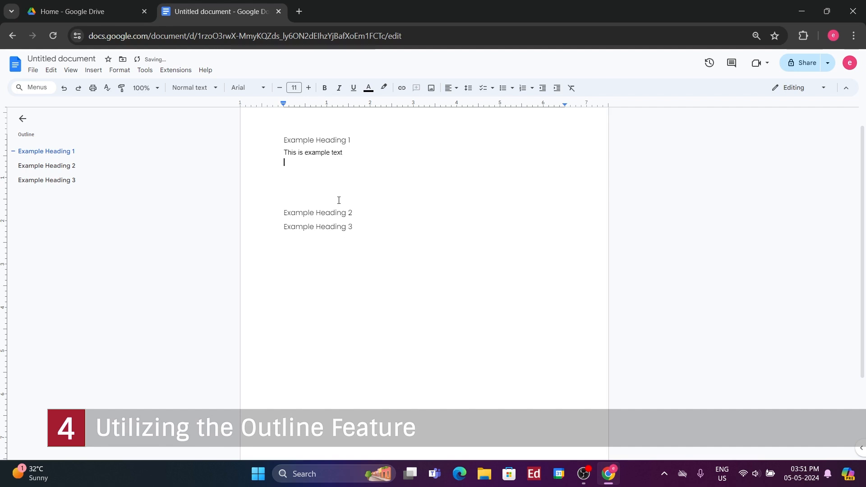
{"action": "key", "text": "BackSpace"}
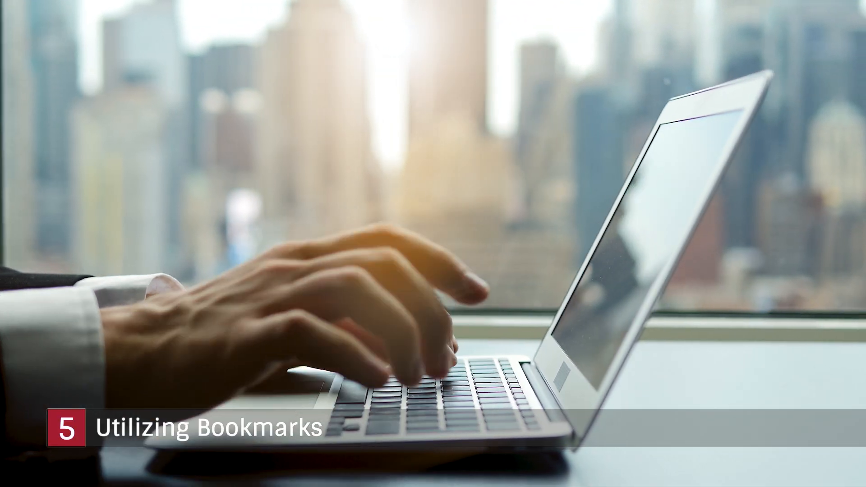
Write "Bookmark Example" below Example Heading 3, insert a bookmark on that line and copy the bookmark's link
{"action": "type", "text": "Bookmark Example"}
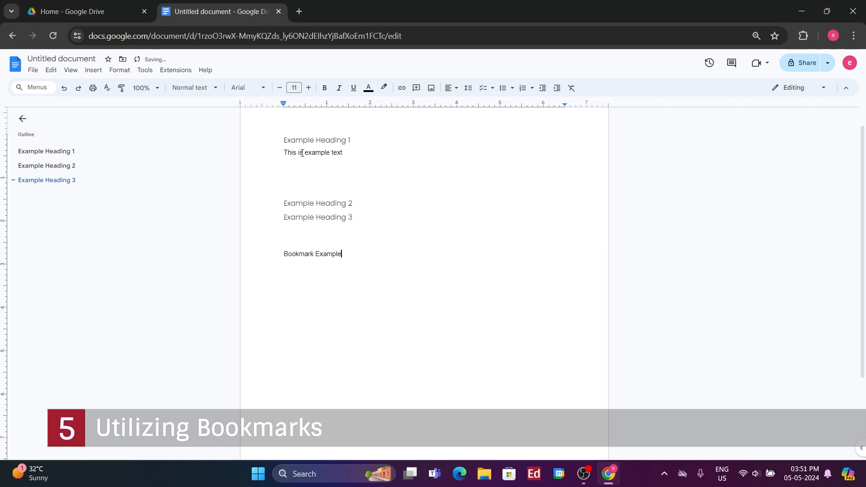
{"action": "left_click", "coordinate": [86, 70]}
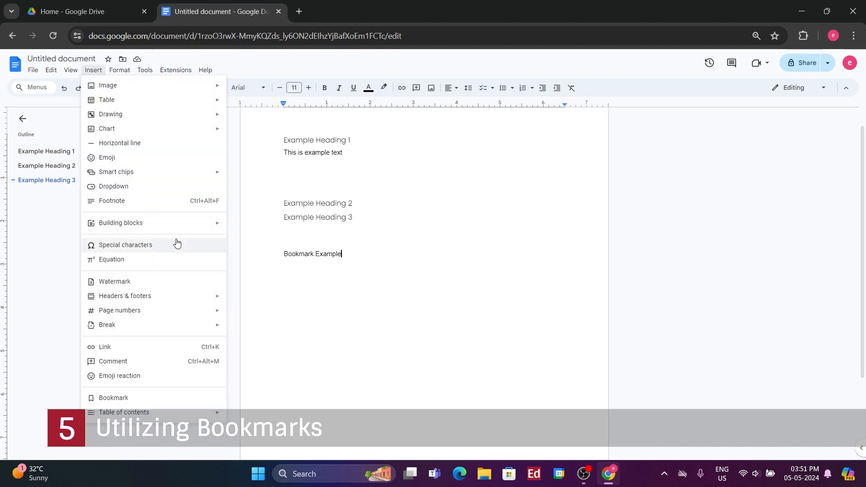
{"action": "left_click", "coordinate": [151, 402]}
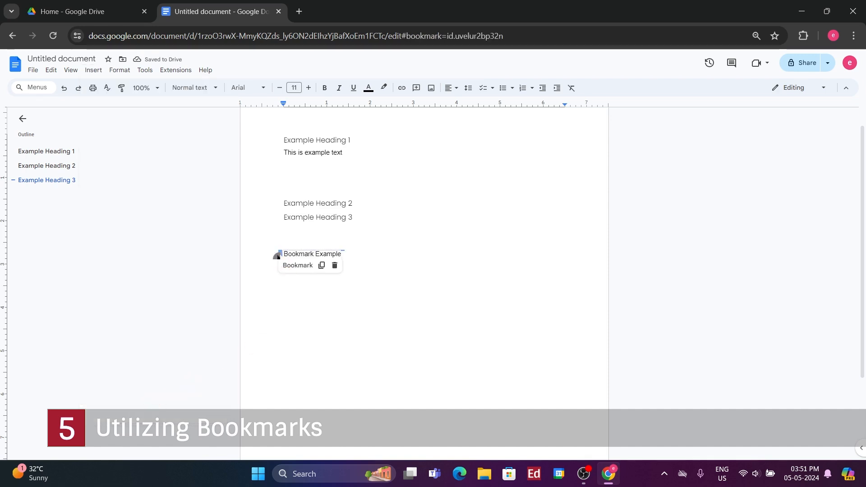
{"action": "left_click", "coordinate": [322, 266]}
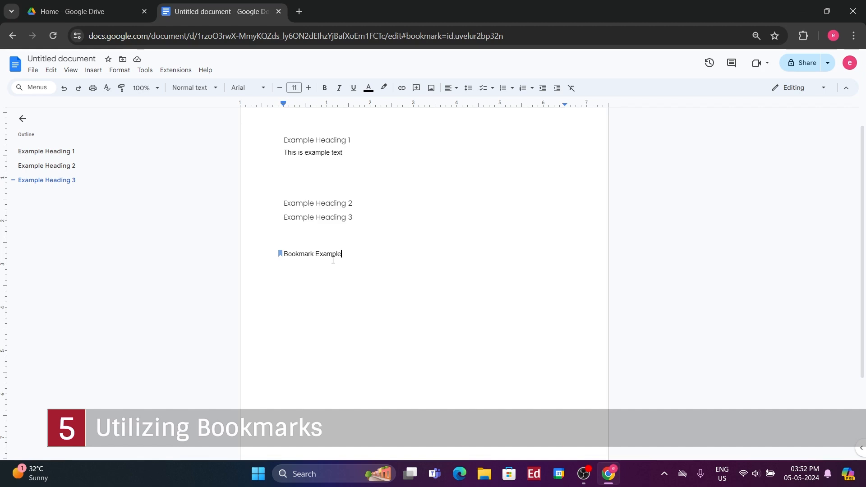
Open the copied bookmark link in a new browser tab to check it, and close that tab again
{"action": "key", "text": "ctrl+t"}
{"action": "right_click", "coordinate": [259, 36]}
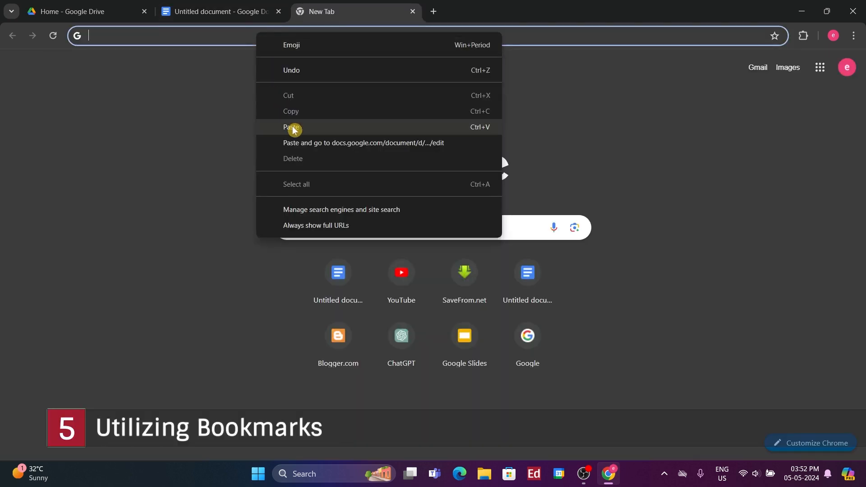
{"action": "left_click", "coordinate": [269, 127]}
{"action": "left_click", "coordinate": [255, 56]}
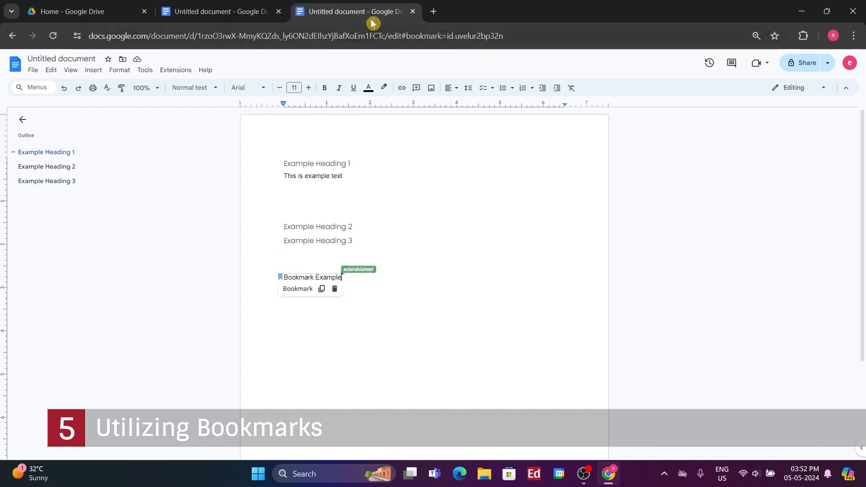
{"action": "left_click", "coordinate": [412, 12]}
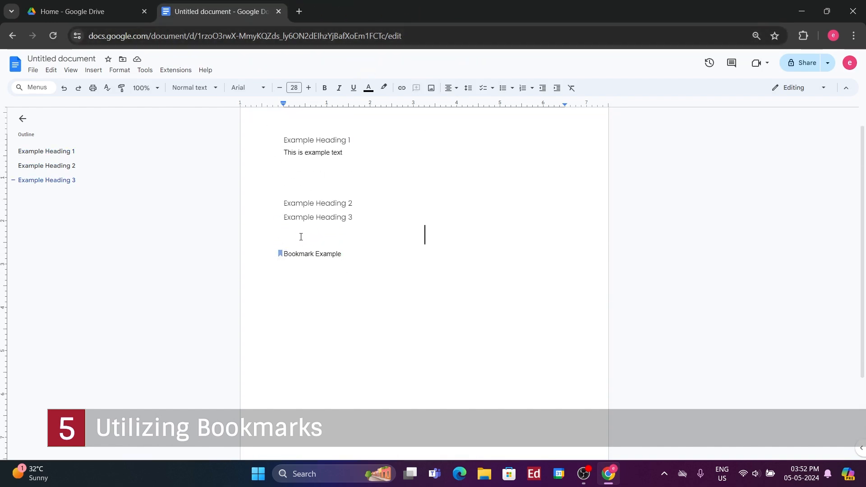
Insert blank lines above "Bookmark Example" until the bookmarked line moves onto the second page
{"action": "left_click", "coordinate": [287, 236]}
{"action": "key", "text": "Return"}
{"action": "key", "text": "Return"}
{"action": "key", "text": "Return"}
{"action": "key", "text": "Return"}
{"action": "scroll", "coordinate": [546, 261], "scroll_direction": "down", "scroll_amount": 3}
{"action": "key", "text": "Return"}
{"action": "key", "text": "Return"}
{"action": "key", "text": "Return"}
{"action": "key", "text": "Return"}
{"action": "key", "text": "Return"}
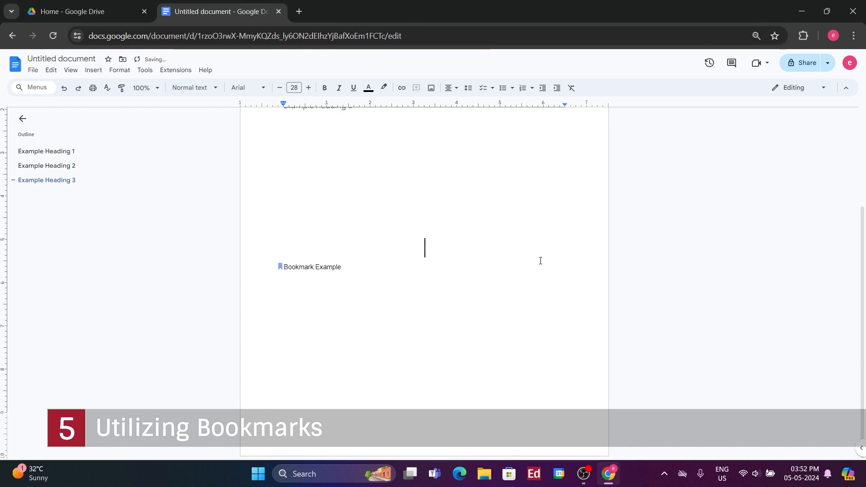
{"action": "key", "text": "Return"}
{"action": "key", "text": "Return"}
{"action": "key", "text": "Return"}
{"action": "key", "text": "Return"}
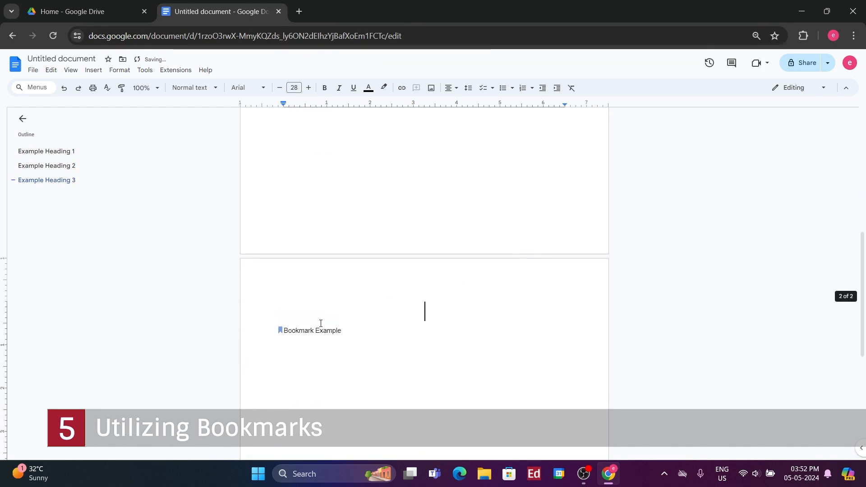
Copy the link of the bookmark on the second page again and open it in a new browser tab
{"action": "left_click", "coordinate": [309, 330]}
{"action": "left_click", "coordinate": [280, 332]}
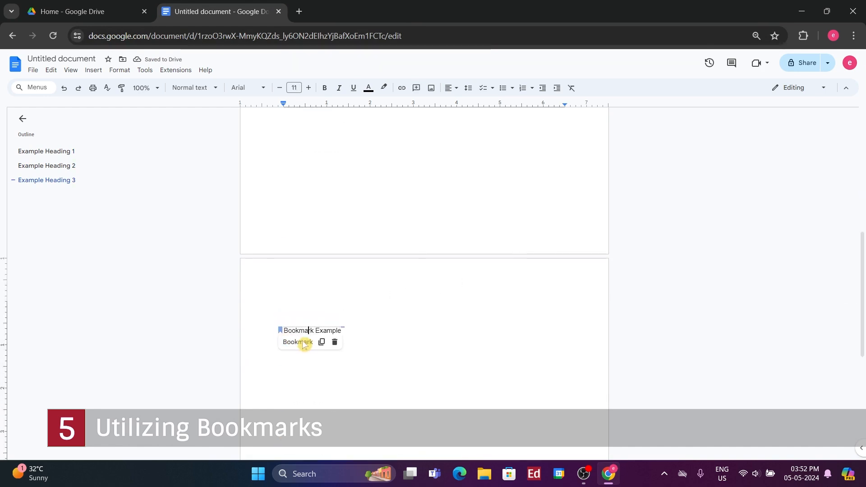
{"action": "left_click", "coordinate": [321, 342]}
{"action": "left_click", "coordinate": [298, 11]}
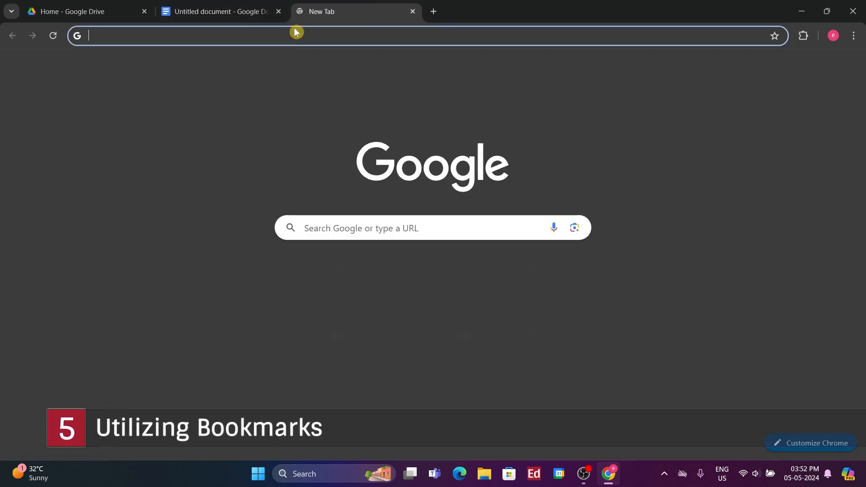
{"action": "key", "text": "ctrl+v"}
{"action": "key", "text": "Return"}
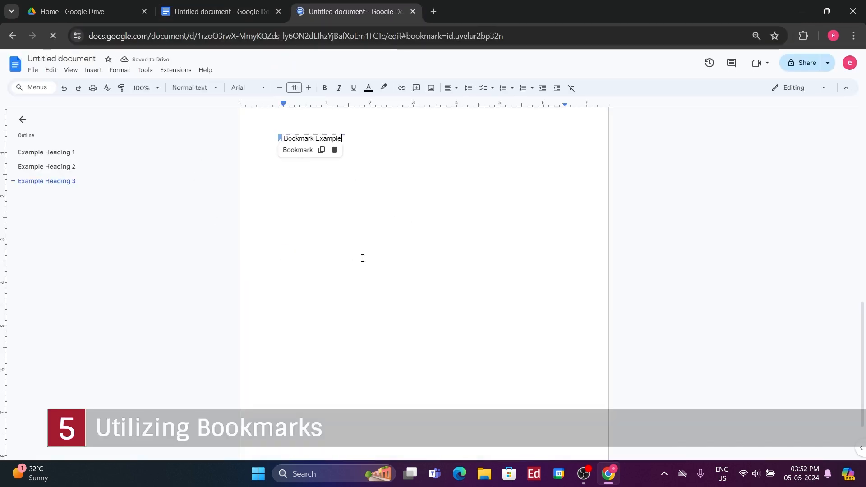
Compare the document's beginning with the bookmarked line in the new tab, and close that tab
{"action": "scroll", "coordinate": [394, 270], "scroll_direction": "up", "scroll_amount": 10}
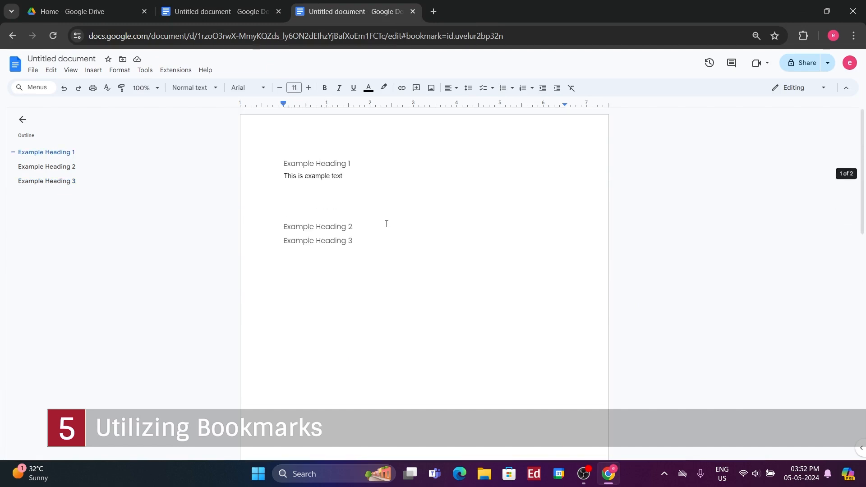
{"action": "scroll", "coordinate": [362, 218], "scroll_direction": "down", "scroll_amount": 10}
{"action": "left_click", "coordinate": [275, 174]}
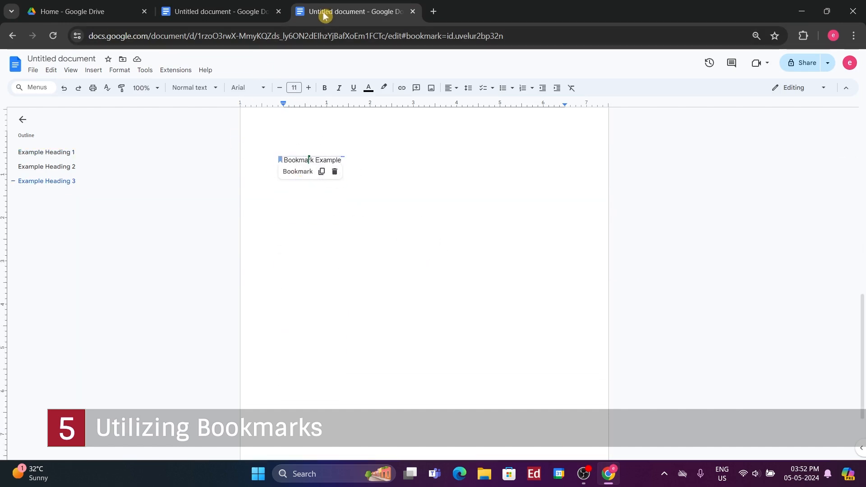
{"action": "left_click", "coordinate": [412, 11]}
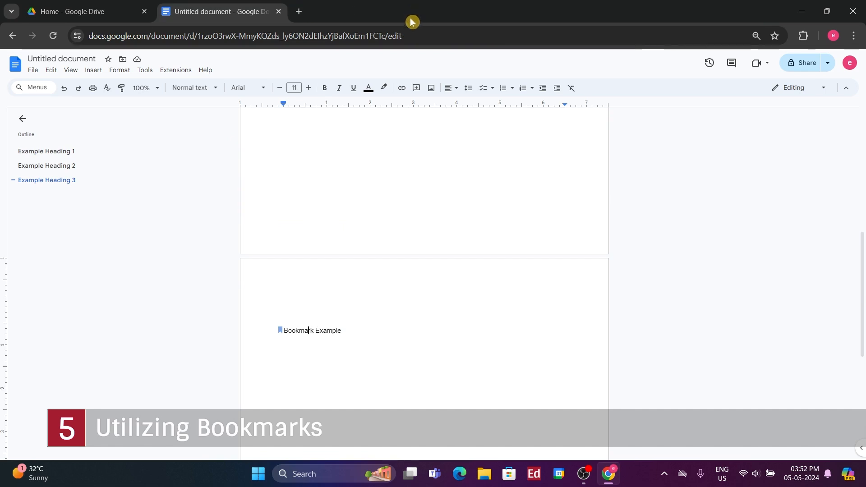
{"action": "left_click", "coordinate": [378, 328]}
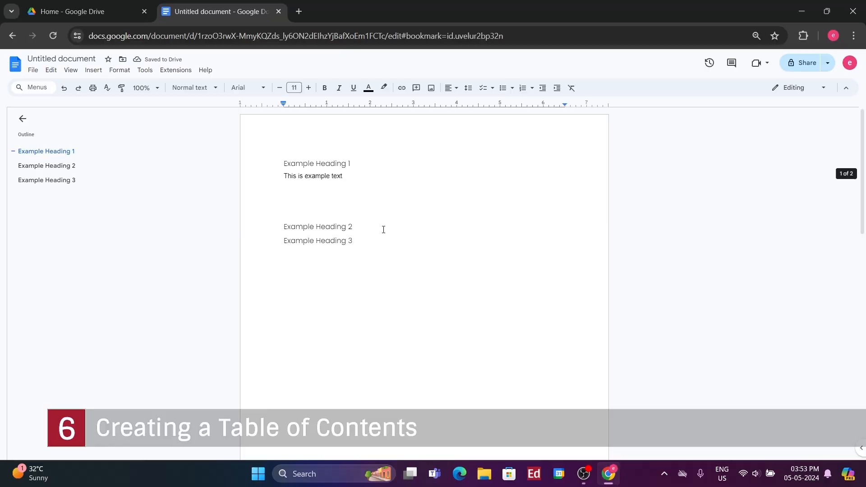
Insert a table of contents made of links only on a new line above Example Heading 1
{"action": "left_click", "coordinate": [377, 253]}
{"action": "left_click", "coordinate": [349, 288]}
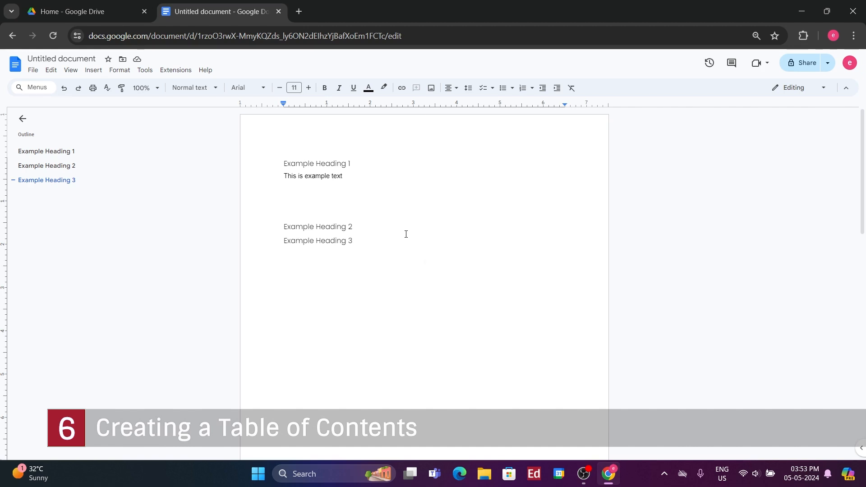
{"action": "left_click", "coordinate": [285, 162]}
{"action": "key", "text": "Return"}
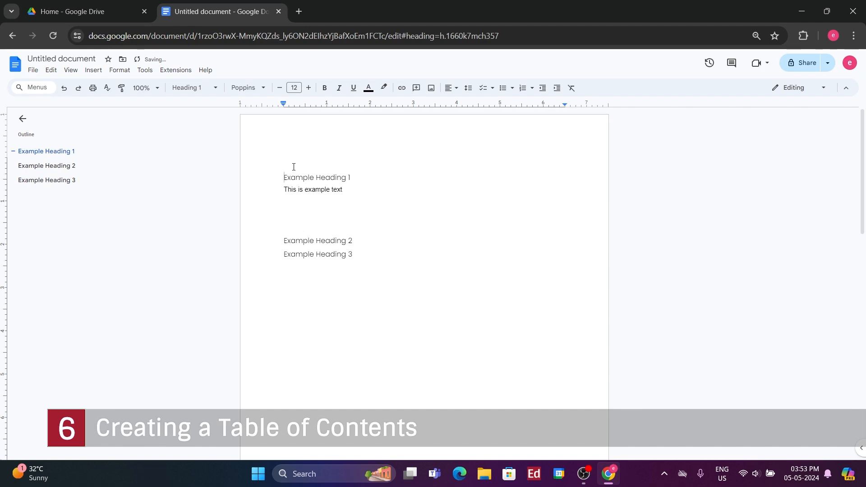
{"action": "left_click", "coordinate": [294, 163]}
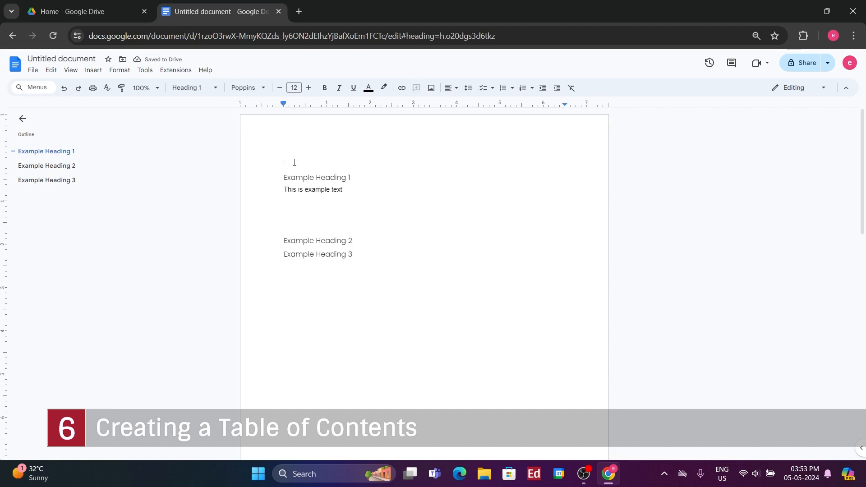
{"action": "left_click", "coordinate": [88, 72]}
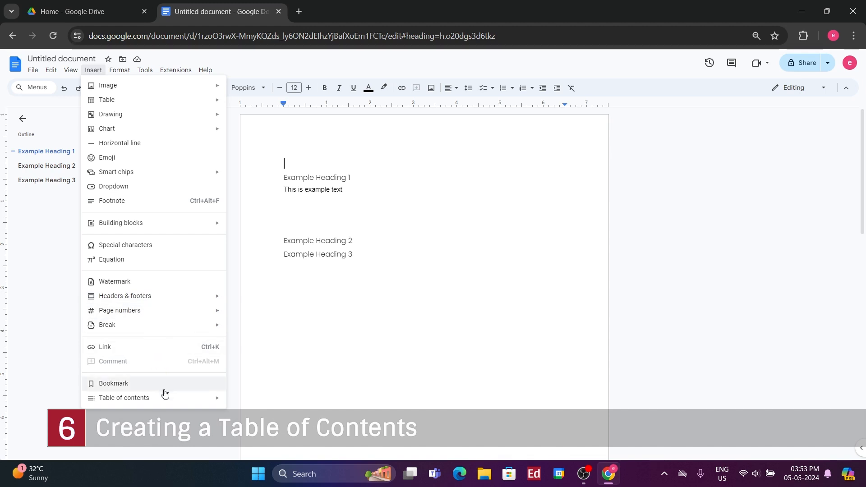
{"action": "mouse_move", "coordinate": [170, 402]}
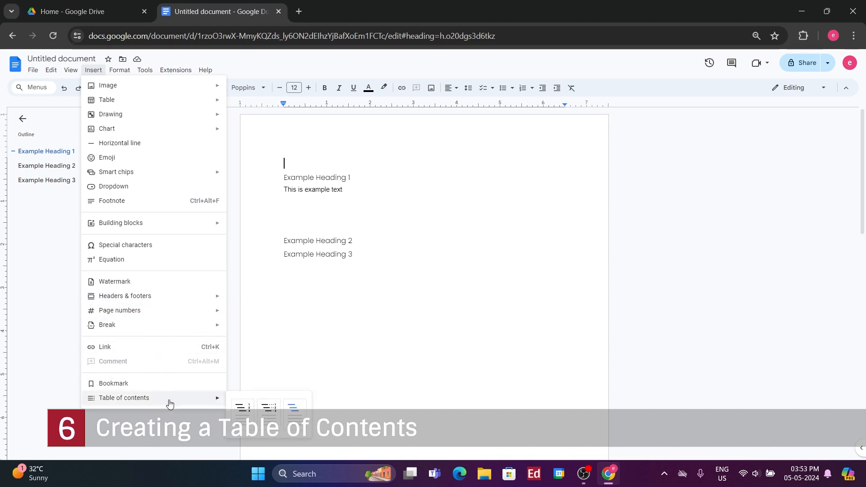
{"action": "left_click", "coordinate": [287, 422]}
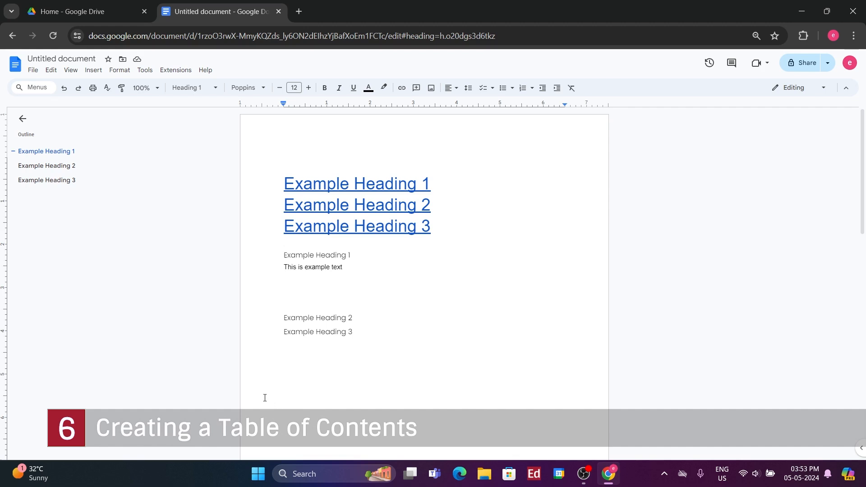
Test the table of contents by following its links to Example Heading 3, Example Heading 2 and Example Heading 1
{"action": "left_click", "coordinate": [316, 185]}
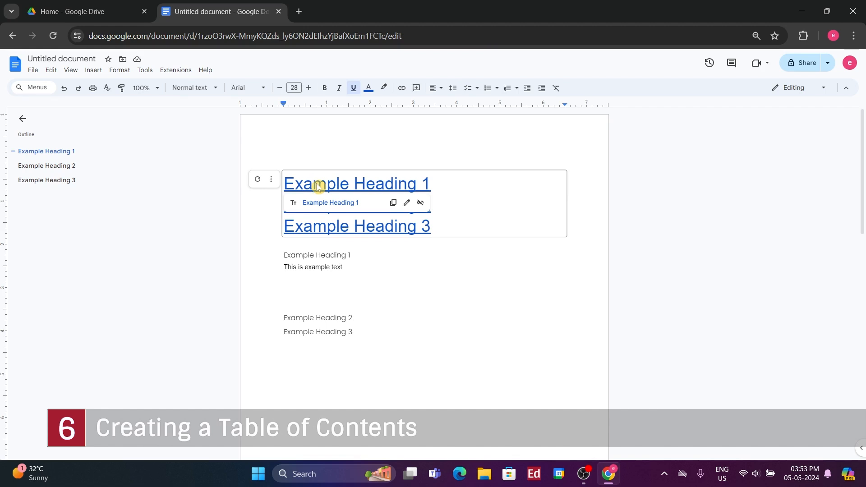
{"action": "left_click", "coordinate": [314, 227]}
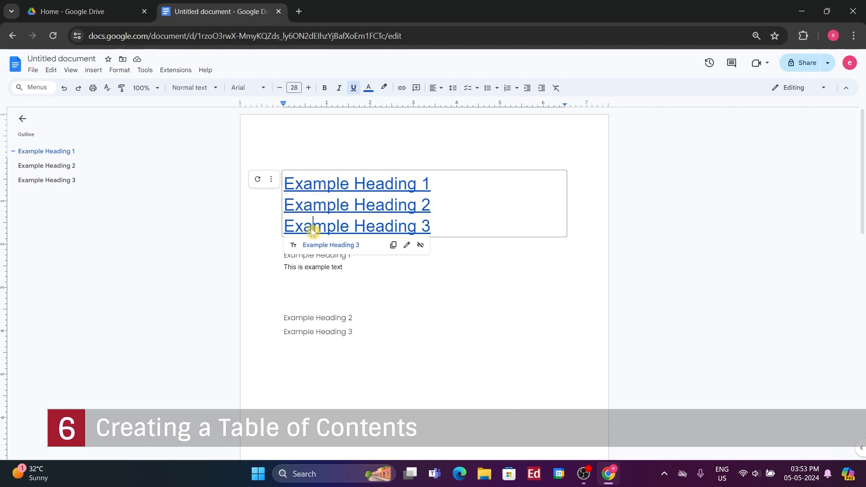
{"action": "left_click", "coordinate": [328, 246]}
{"action": "left_click", "coordinate": [315, 205]}
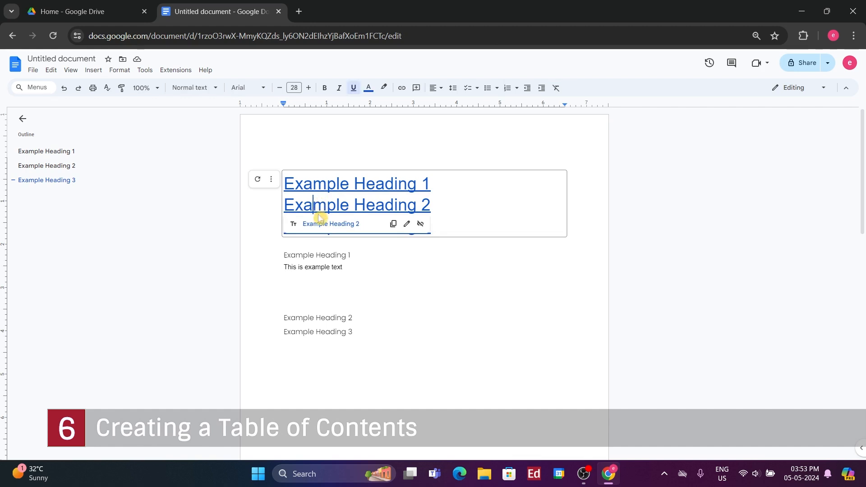
{"action": "left_click", "coordinate": [319, 222]}
{"action": "left_click", "coordinate": [324, 190]}
{"action": "left_click", "coordinate": [324, 203]}
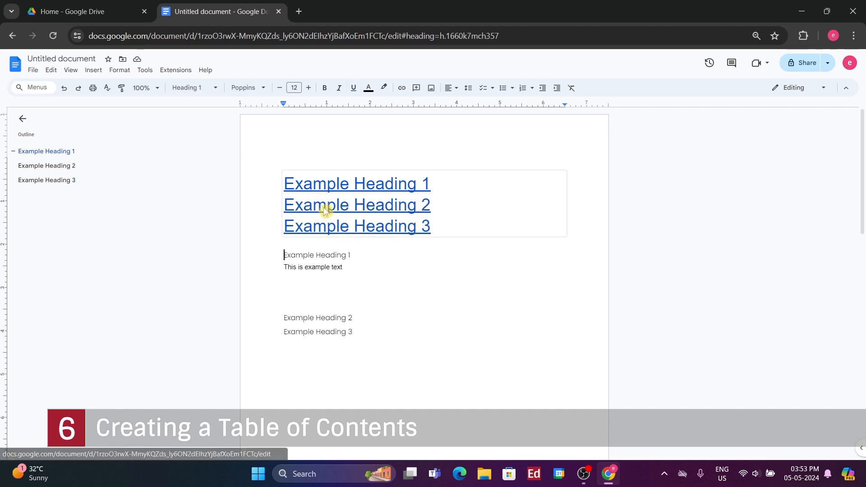
Add the entry "Bookmark Example" on a new line below Example Heading 3 in the table of contents
{"action": "left_click", "coordinate": [440, 227]}
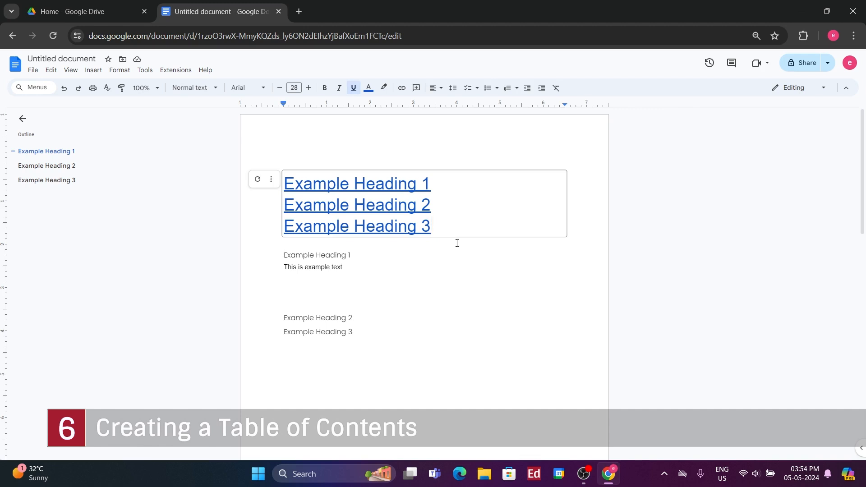
{"action": "key", "text": "Return"}
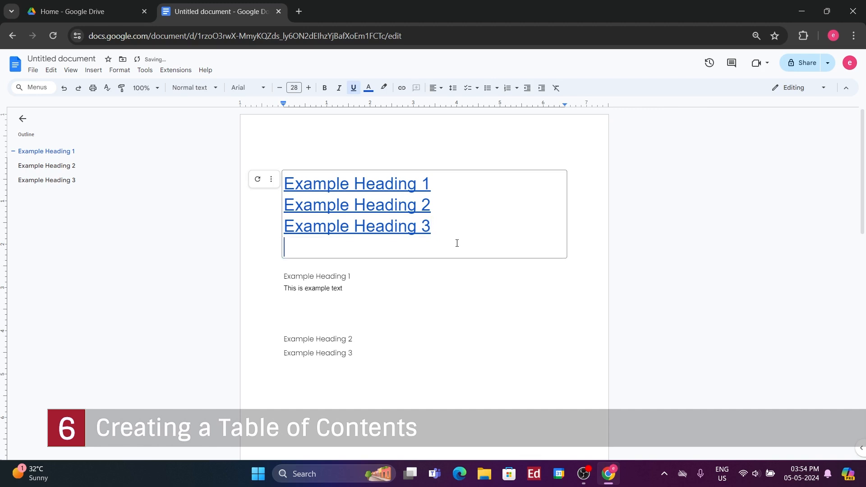
{"action": "type", "text": "Bookmark "}
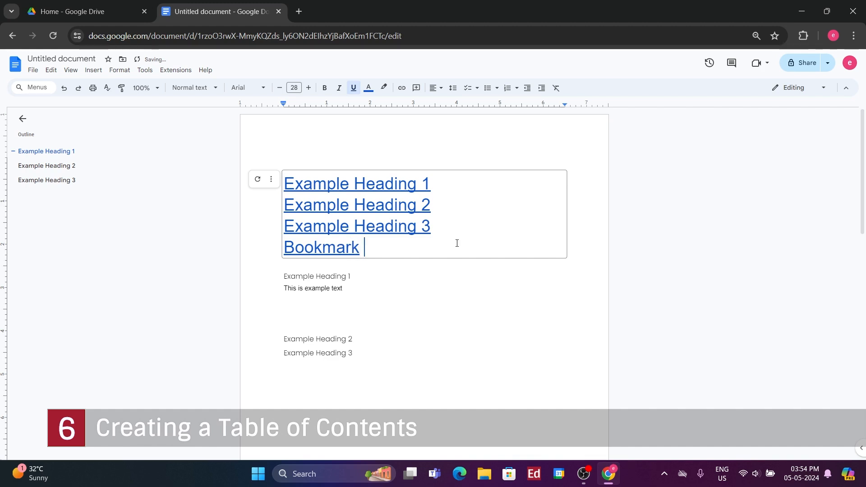
{"action": "type", "text": "Example"}
{"action": "left_click", "coordinate": [374, 252]}
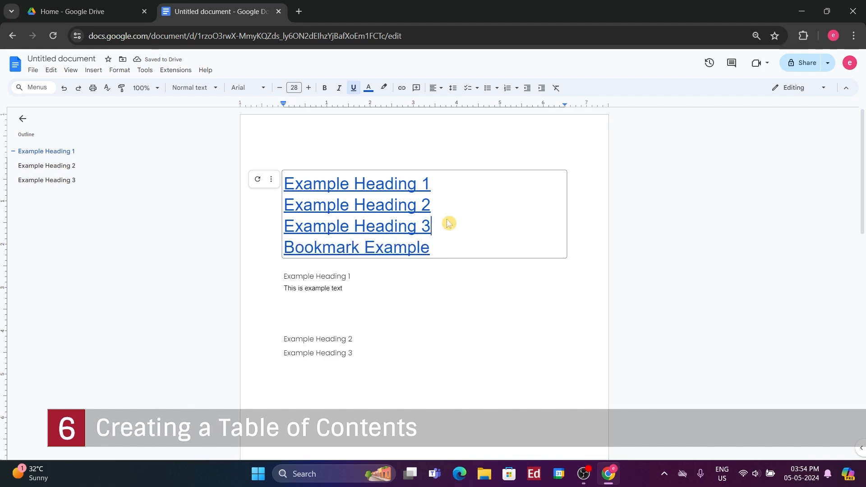
{"action": "left_click", "coordinate": [389, 250]}
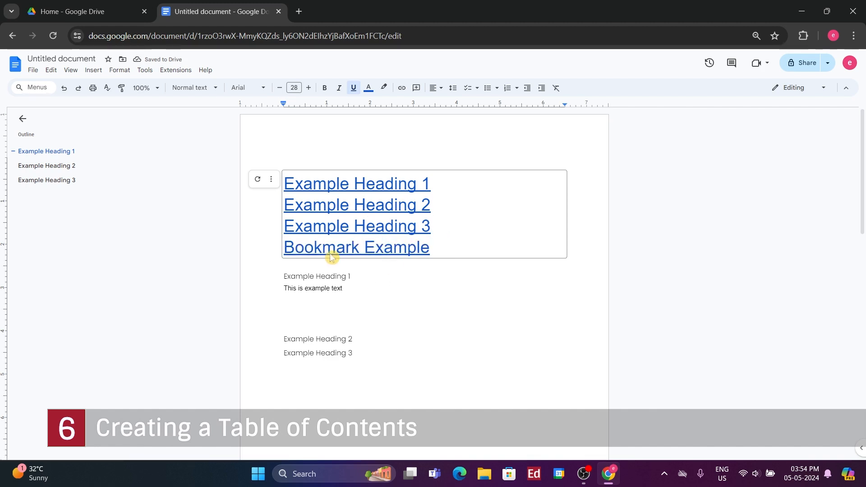
Copy the link of the Bookmark Example bookmark on the second page
{"action": "scroll", "coordinate": [350, 277], "scroll_direction": "down", "scroll_amount": 10}
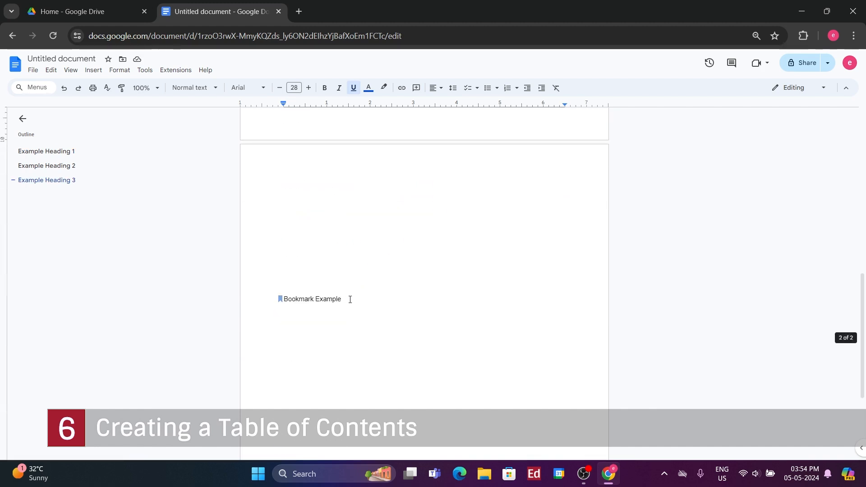
{"action": "left_click", "coordinate": [287, 300]}
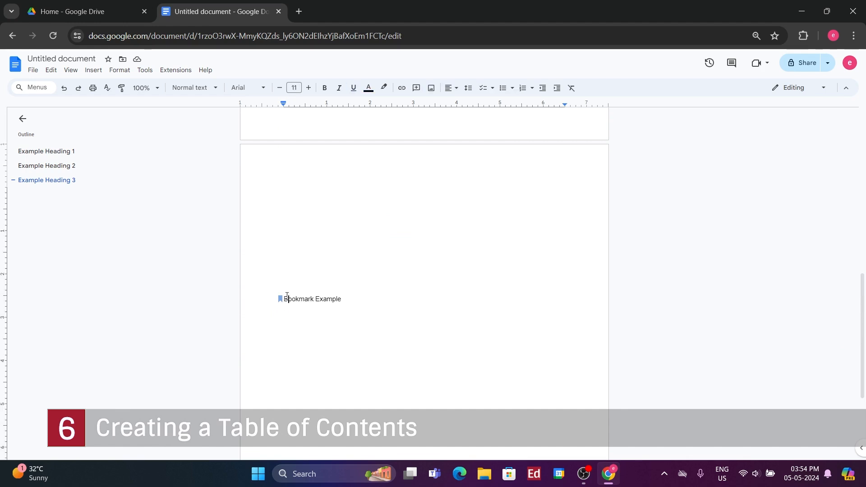
{"action": "left_click", "coordinate": [321, 311]}
{"action": "scroll", "coordinate": [352, 293], "scroll_direction": "up", "scroll_amount": 10}
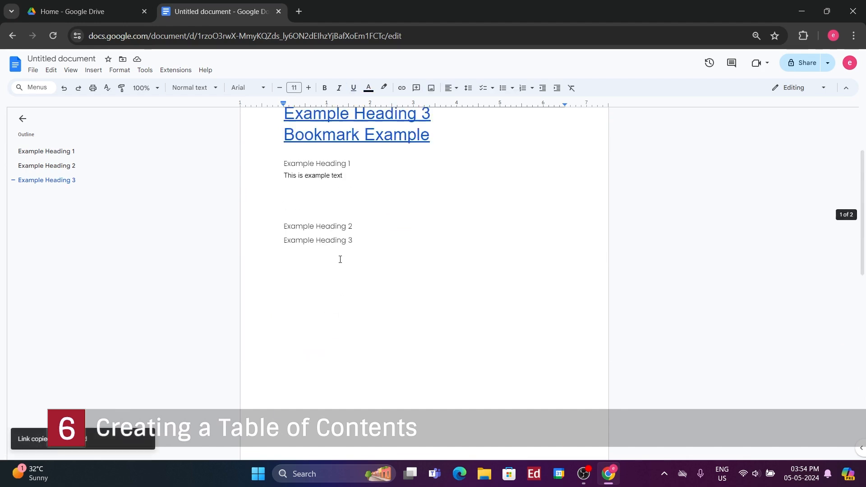
Link the Bookmark Example entry in the table of contents to the copied bookmark link
{"action": "triple_click", "coordinate": [326, 252]}
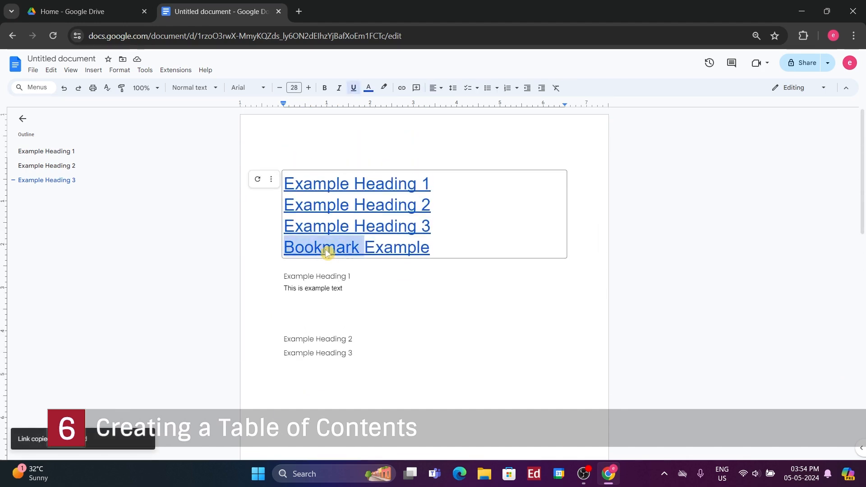
{"action": "right_click", "coordinate": [327, 253]}
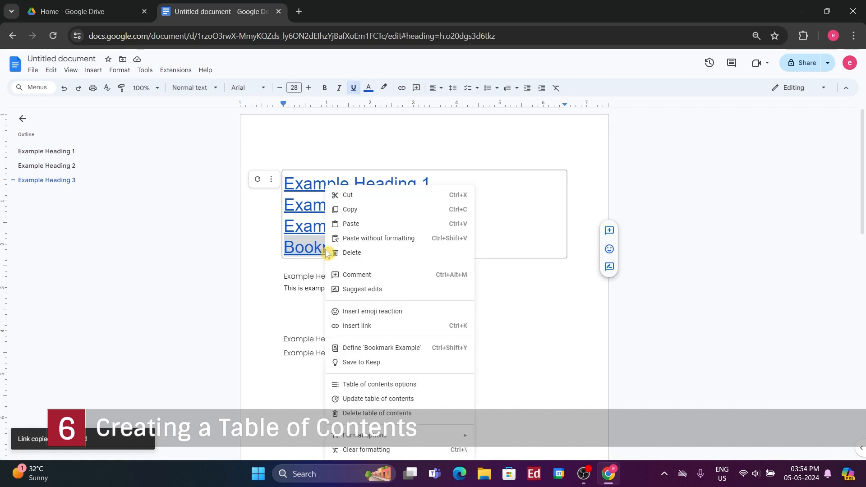
{"action": "left_click", "coordinate": [362, 326]}
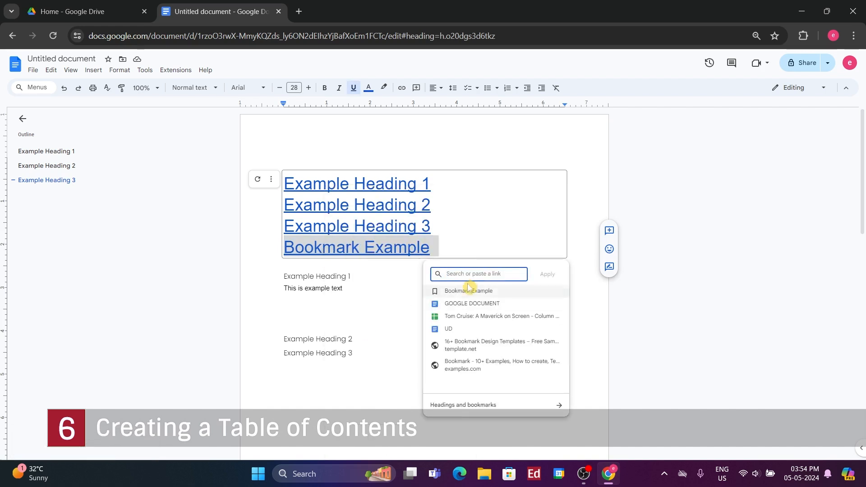
{"action": "key", "text": "ctrl+v"}
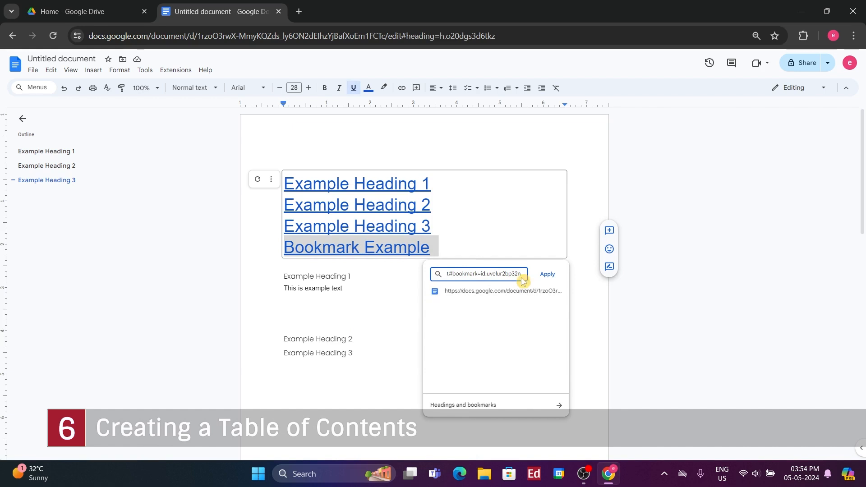
{"action": "left_click", "coordinate": [547, 274]}
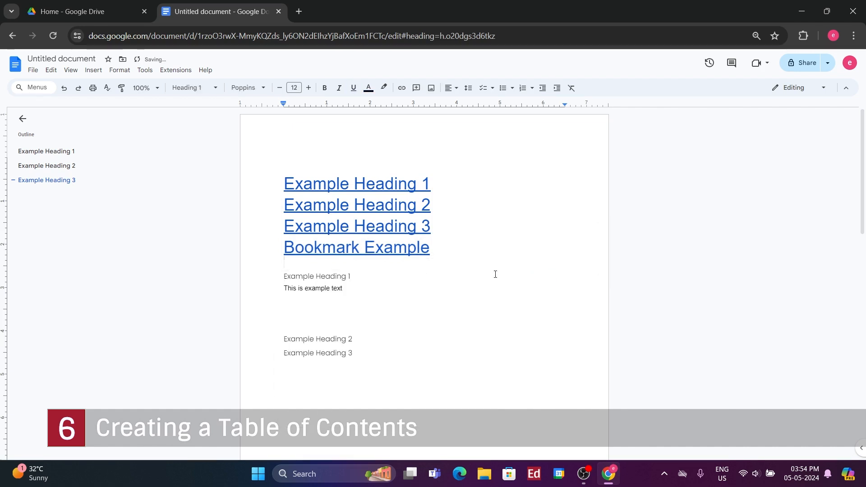
Test the table of contents by following its Bookmark Example and Example Heading 3 links
{"action": "left_click", "coordinate": [367, 248]}
{"action": "left_click", "coordinate": [309, 274]}
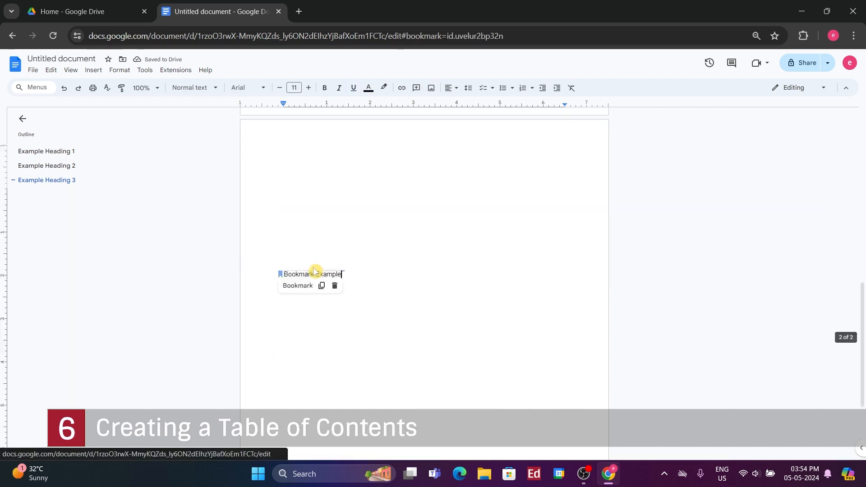
{"action": "left_click", "coordinate": [339, 259]}
{"action": "scroll", "coordinate": [353, 232], "scroll_direction": "up", "scroll_amount": 1}
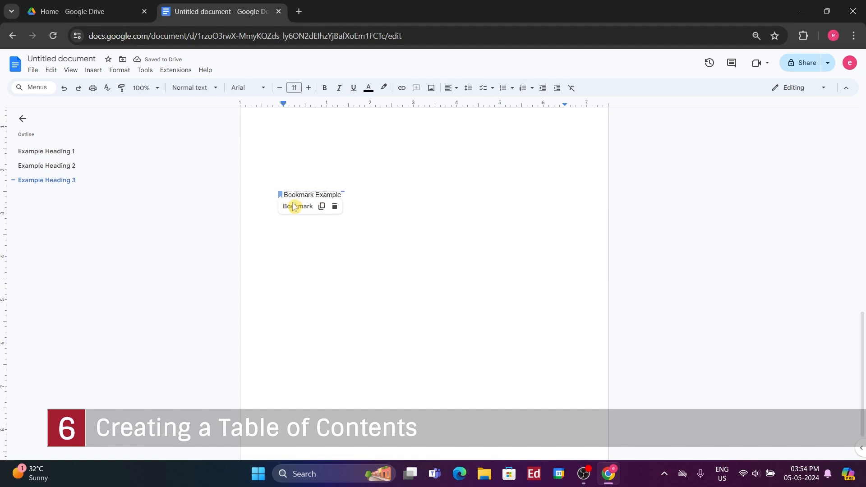
{"action": "left_click", "coordinate": [354, 196]}
{"action": "scroll", "coordinate": [423, 253], "scroll_direction": "up", "scroll_amount": 5}
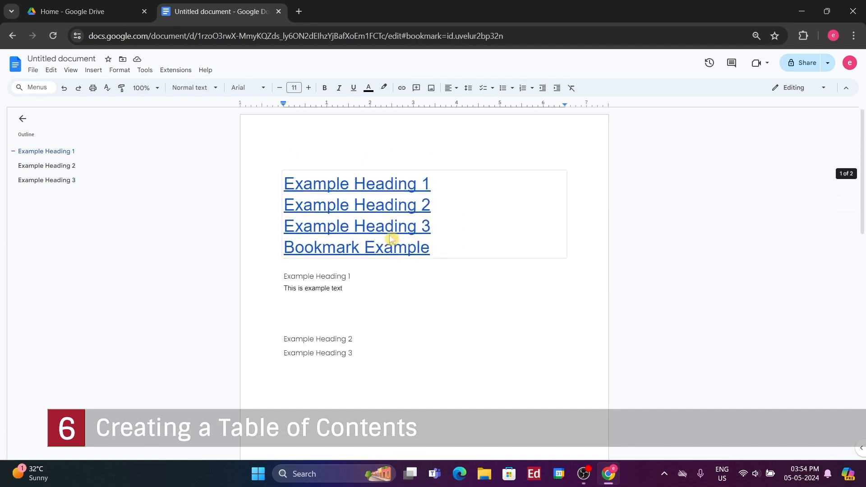
{"action": "left_click", "coordinate": [361, 234]}
{"action": "left_click", "coordinate": [346, 247]}
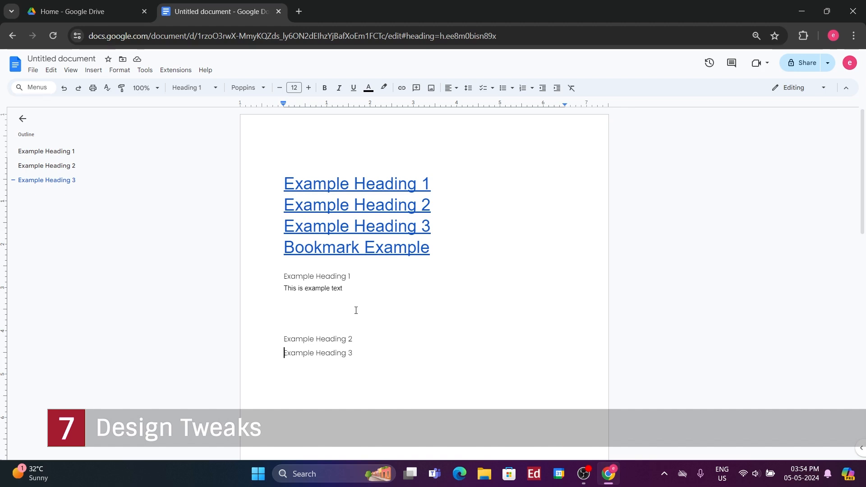
Hide the document outline and set the page color of the whole document to light blue
{"action": "left_click", "coordinate": [22, 119]}
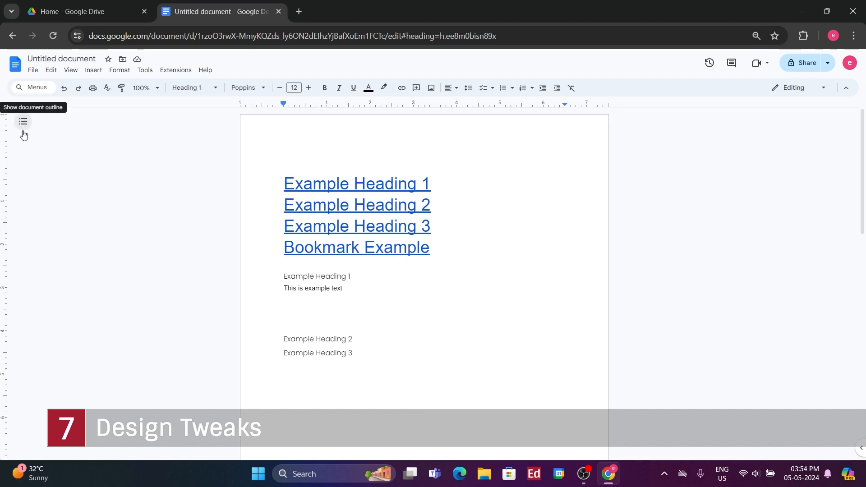
{"action": "left_click", "coordinate": [33, 71]}
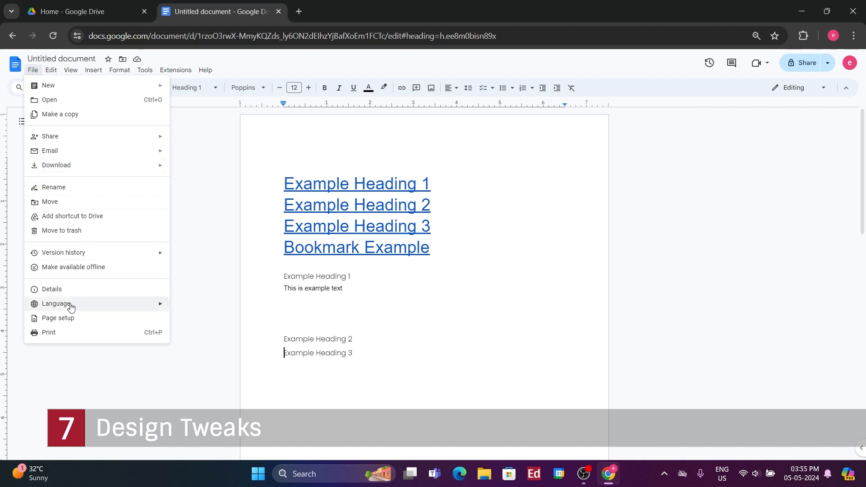
{"action": "left_click", "coordinate": [75, 319]}
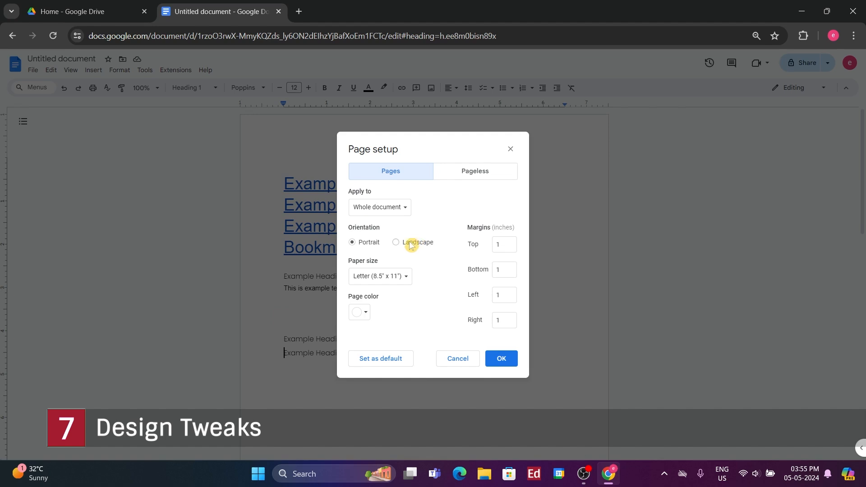
{"action": "left_click", "coordinate": [397, 280]}
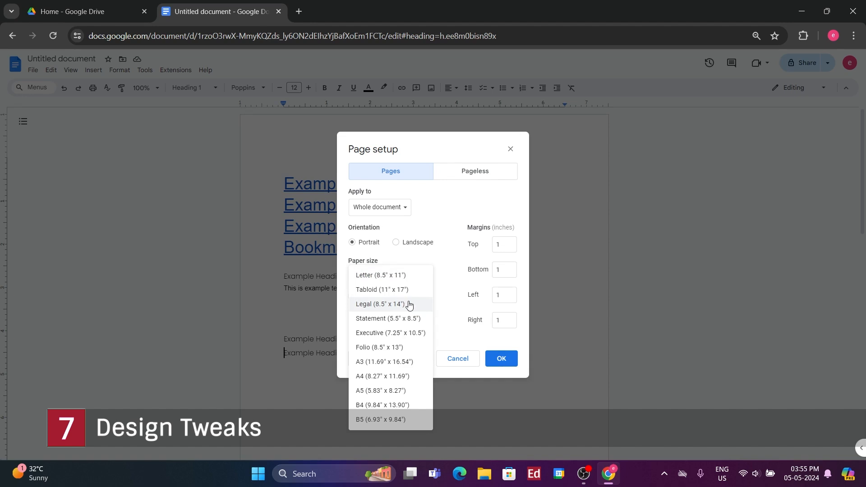
{"action": "left_click", "coordinate": [396, 279]}
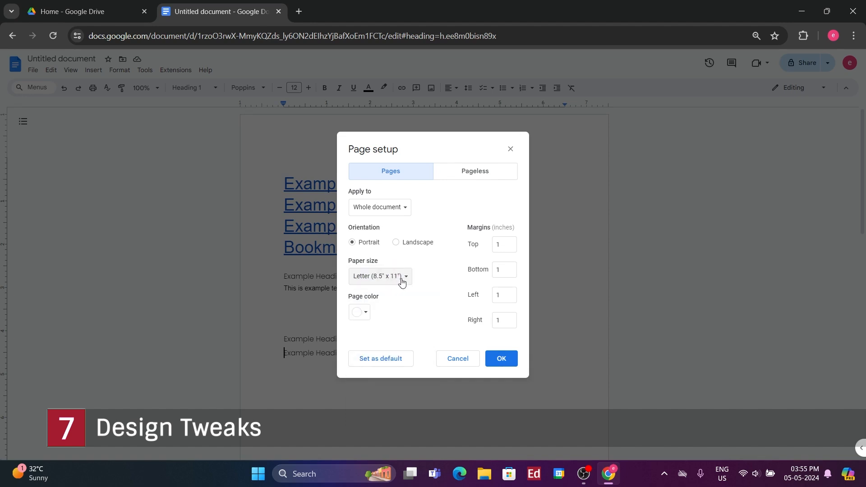
{"action": "left_click", "coordinate": [363, 314]}
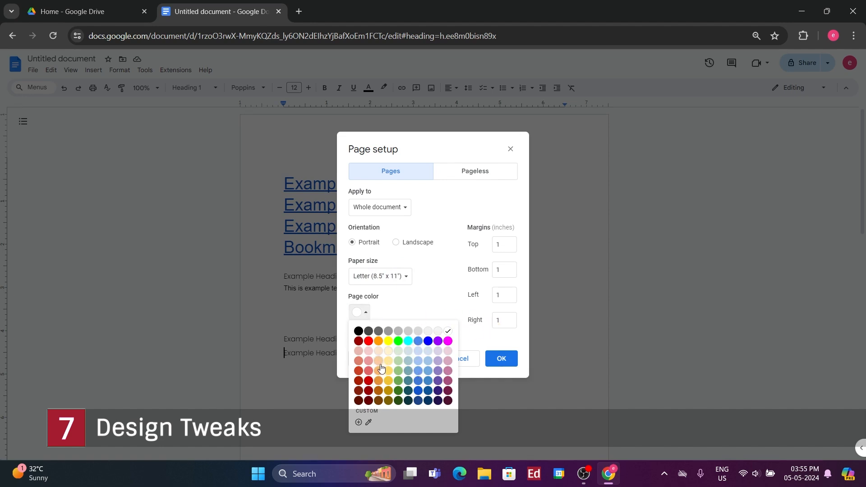
{"action": "left_click", "coordinate": [418, 360]}
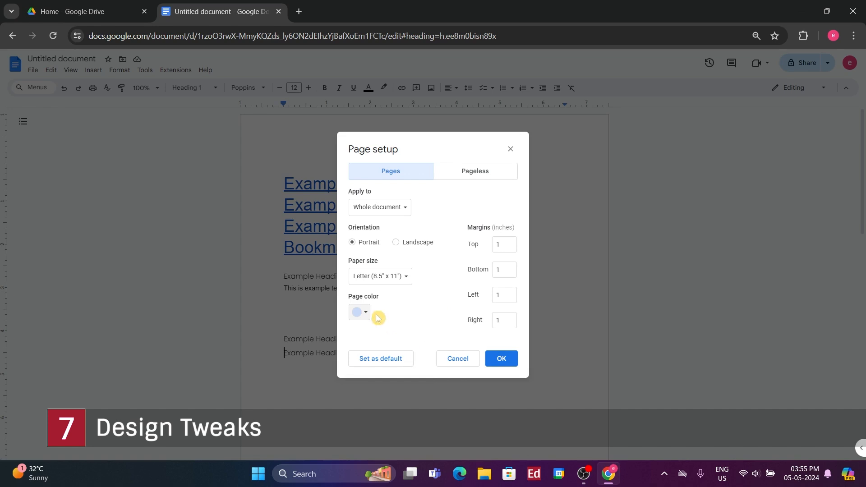
{"action": "left_click", "coordinate": [500, 358]}
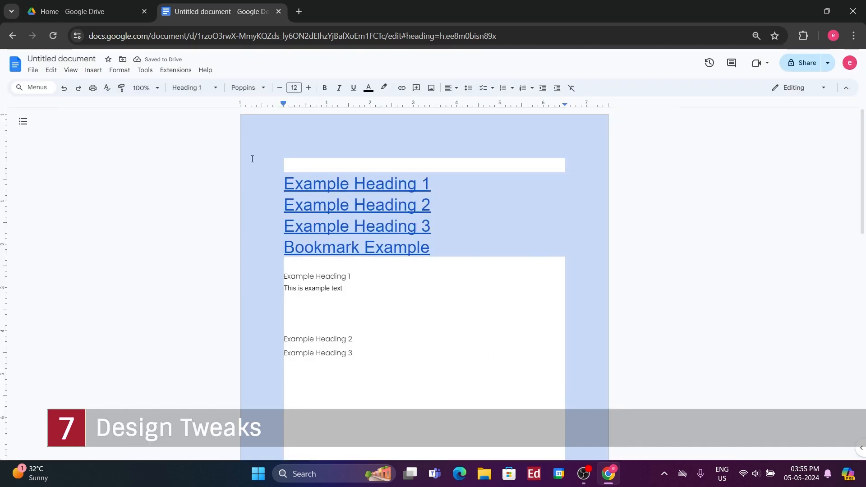
{"action": "left_click", "coordinate": [228, 150]}
Review the page setup options and page color palette again, leaving them without applying changes
{"action": "left_click", "coordinate": [32, 71]}
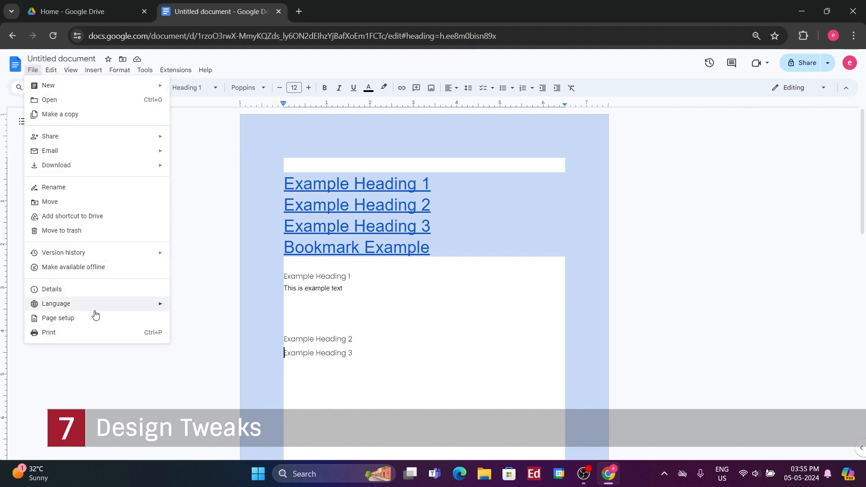
{"action": "left_click", "coordinate": [88, 319]}
{"action": "left_click", "coordinate": [361, 313]}
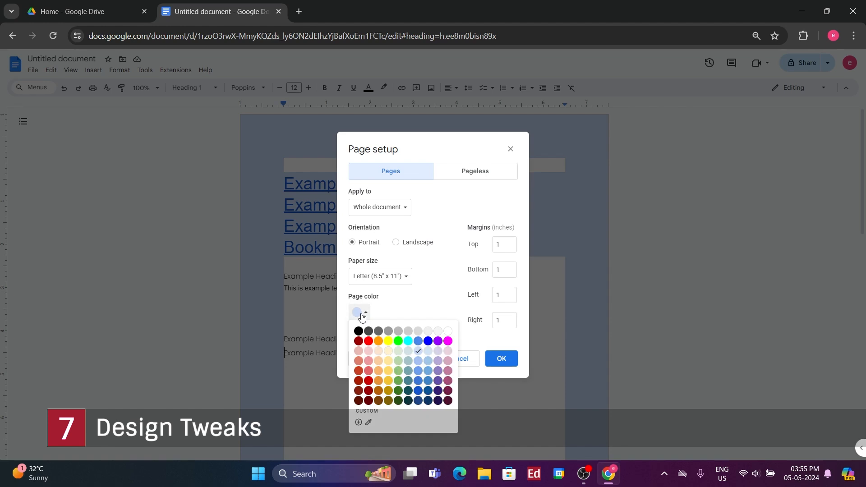
{"action": "left_click", "coordinate": [414, 307]}
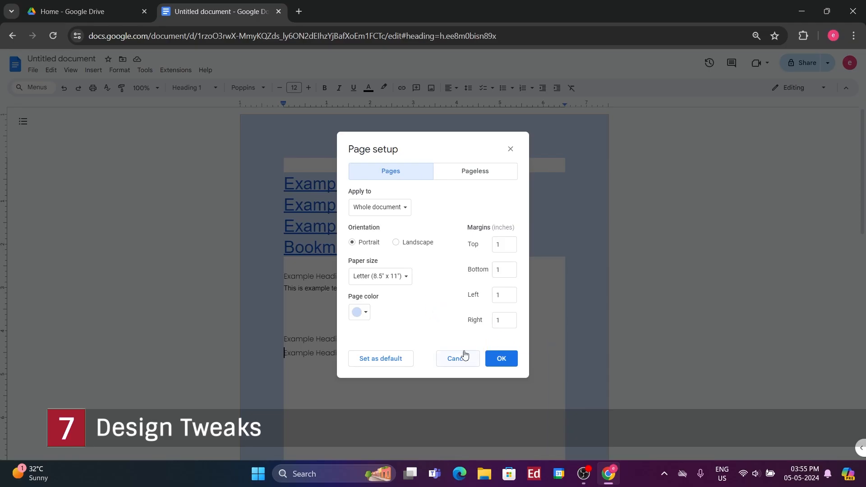
{"action": "left_click", "coordinate": [459, 357]}
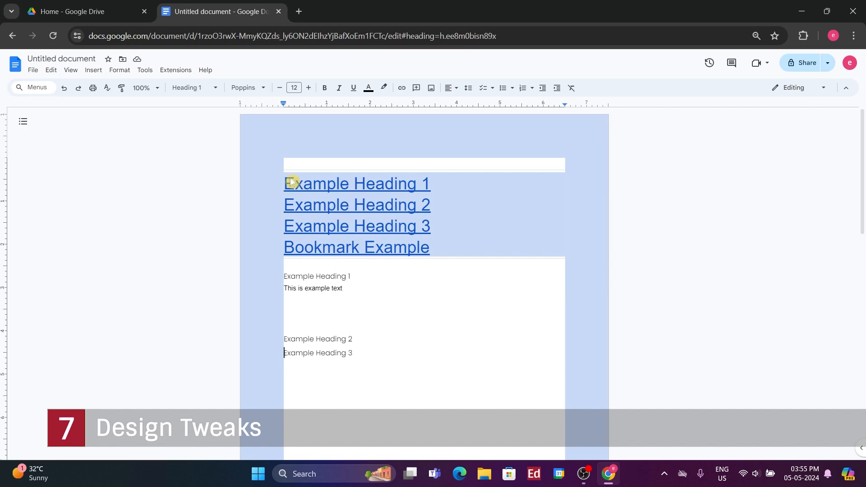
Open the borders and shading settings for the table of contents entry Example Heading 1 and enable bottom, left, right and top borders
{"action": "left_click_drag", "start_coordinate": [290, 182], "coordinate": [451, 179]}
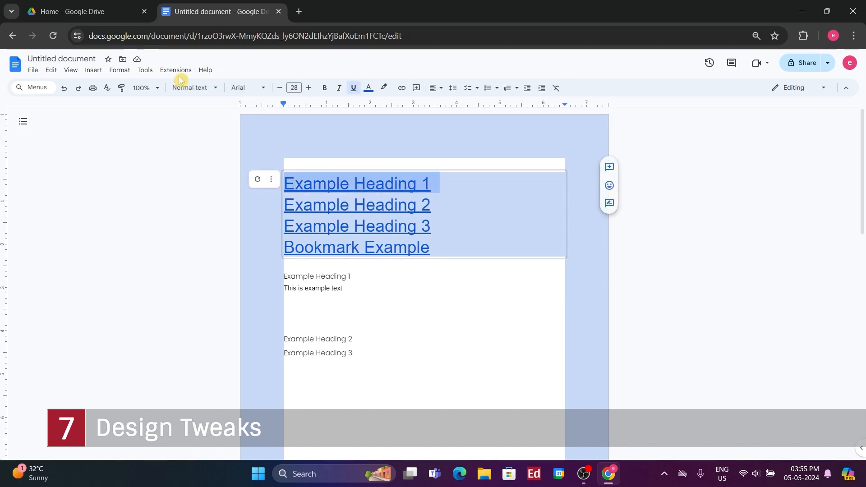
{"action": "left_click", "coordinate": [120, 70]}
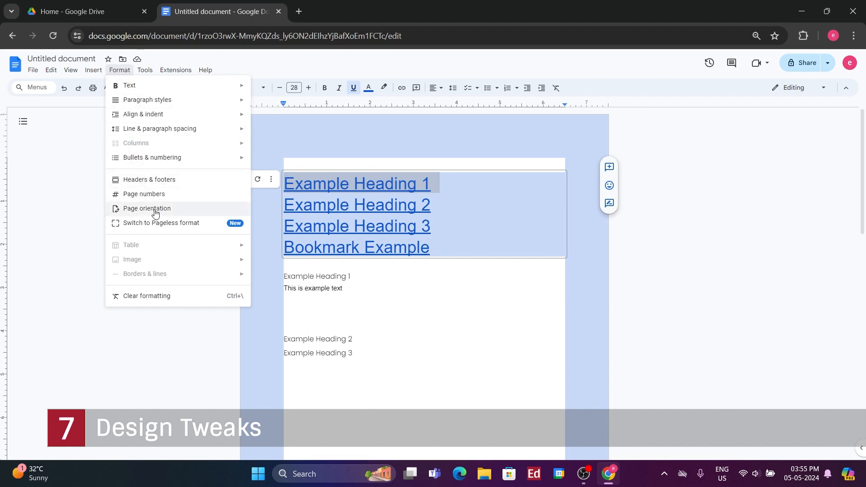
{"action": "mouse_move", "coordinate": [178, 103]}
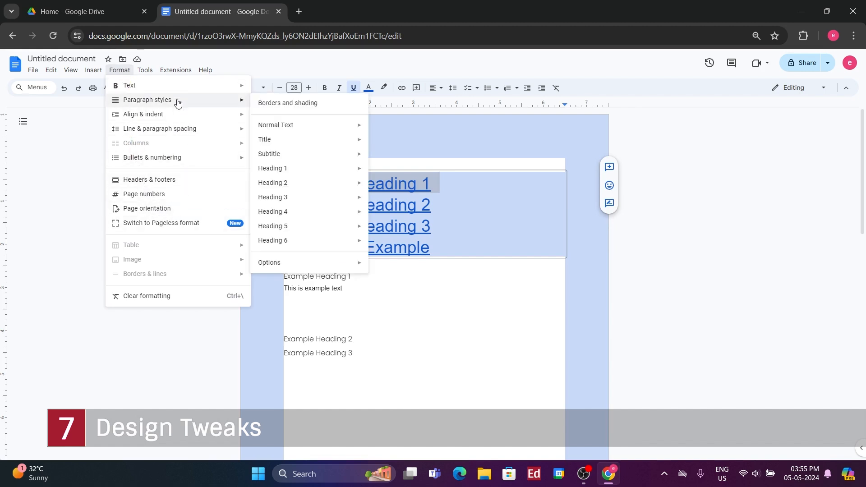
{"action": "left_click", "coordinate": [279, 103]}
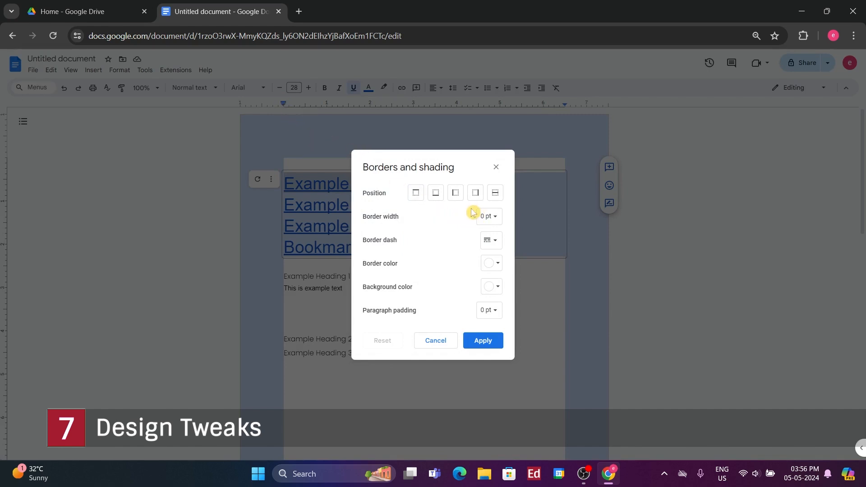
{"action": "left_click", "coordinate": [435, 194]}
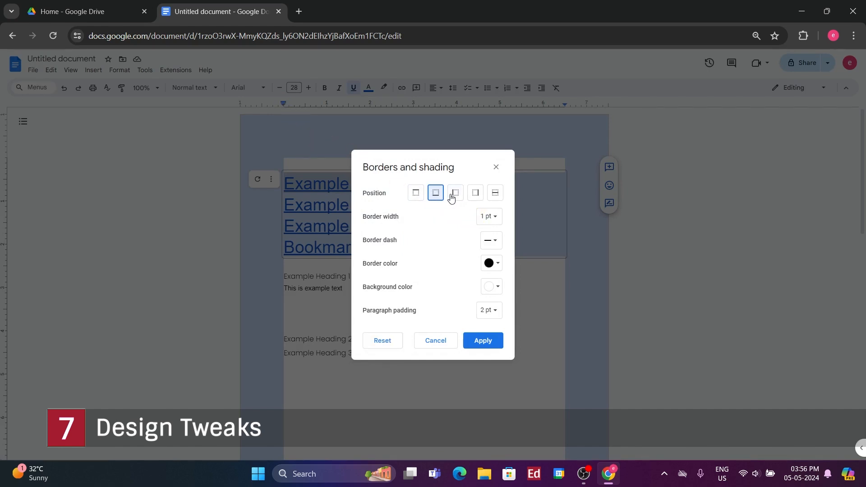
{"action": "left_click", "coordinate": [455, 197]}
{"action": "left_click", "coordinate": [475, 194]}
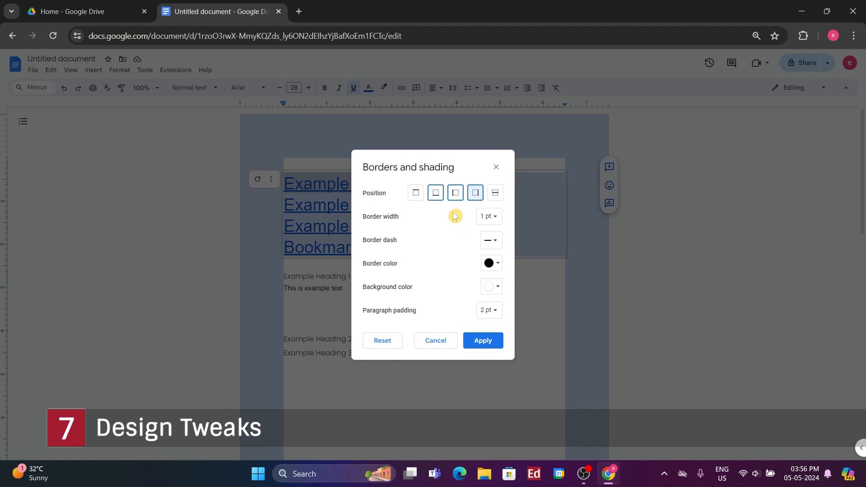
{"action": "left_click", "coordinate": [416, 195]}
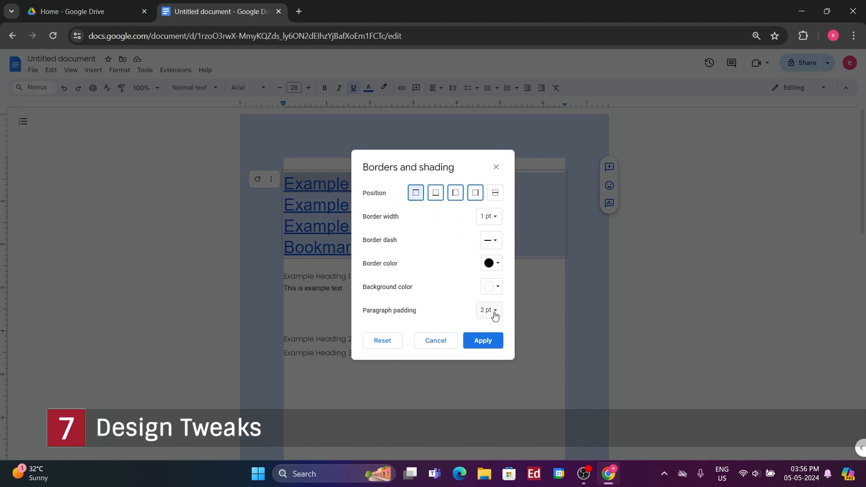
Set the border width to 1.5 pt and apply the borders to the Example Heading 1 entry
{"action": "left_click", "coordinate": [489, 217]}
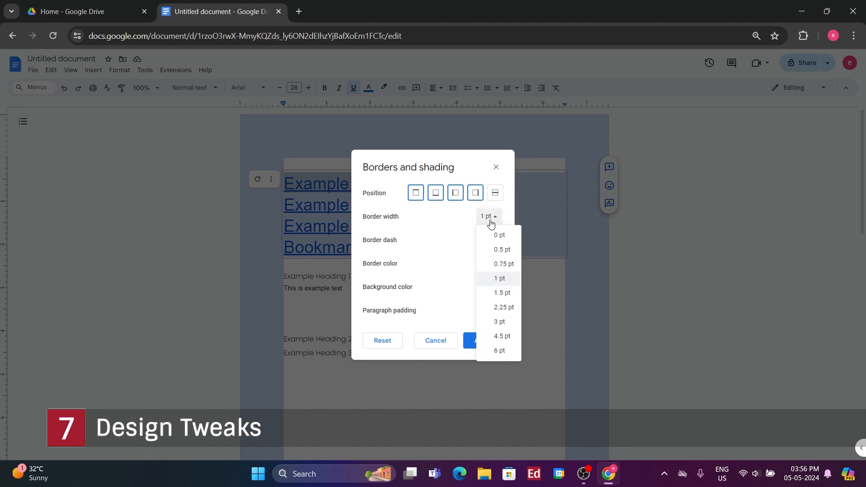
{"action": "left_click", "coordinate": [504, 294]}
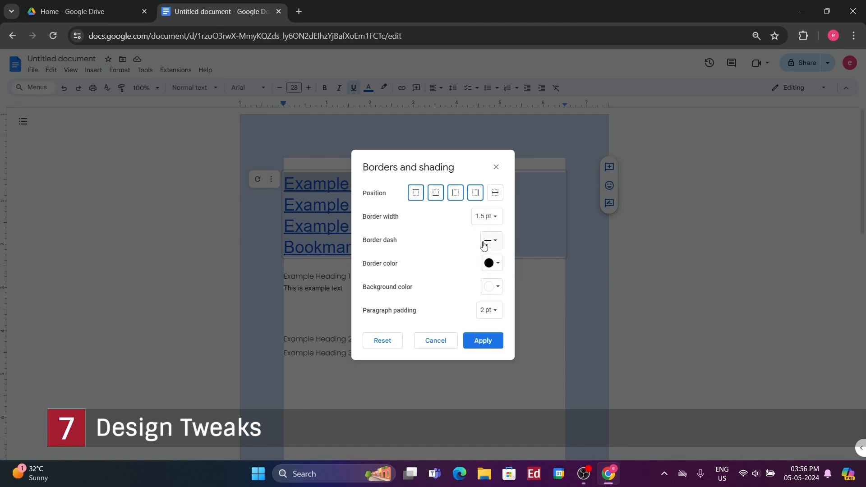
{"action": "left_click", "coordinate": [495, 270]}
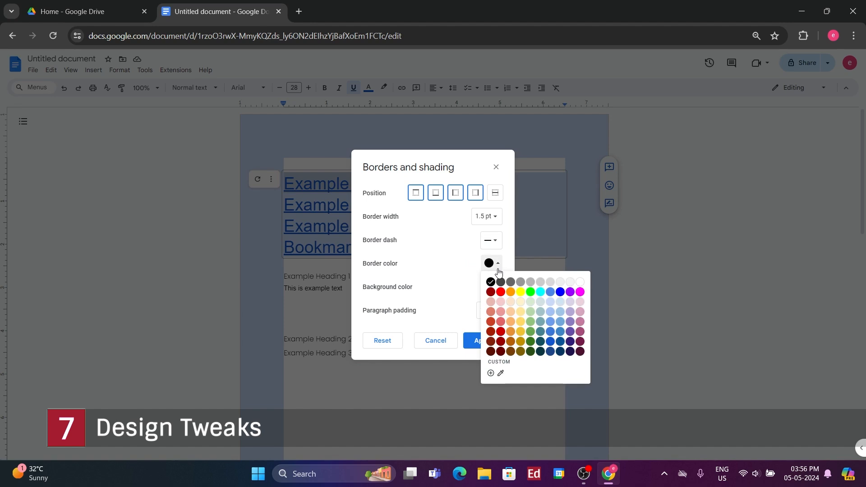
{"action": "left_click", "coordinate": [463, 296]}
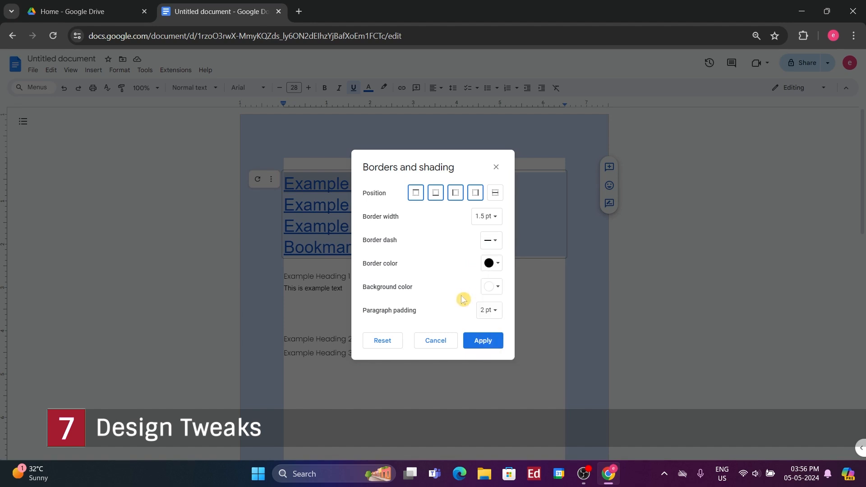
{"action": "left_click", "coordinate": [478, 339]}
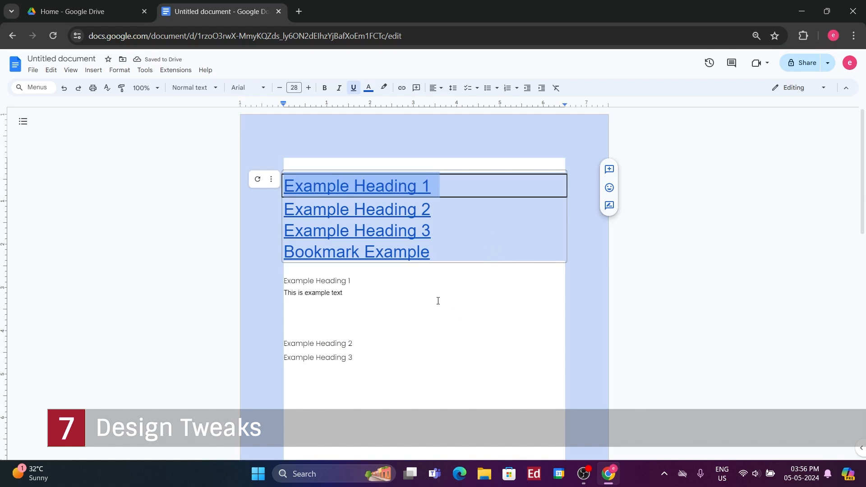
{"action": "left_click", "coordinate": [436, 297]}
Review the background and border color palettes for the bordered Example Heading 1 entry, leaving them without applying changes
{"action": "left_click", "coordinate": [470, 185]}
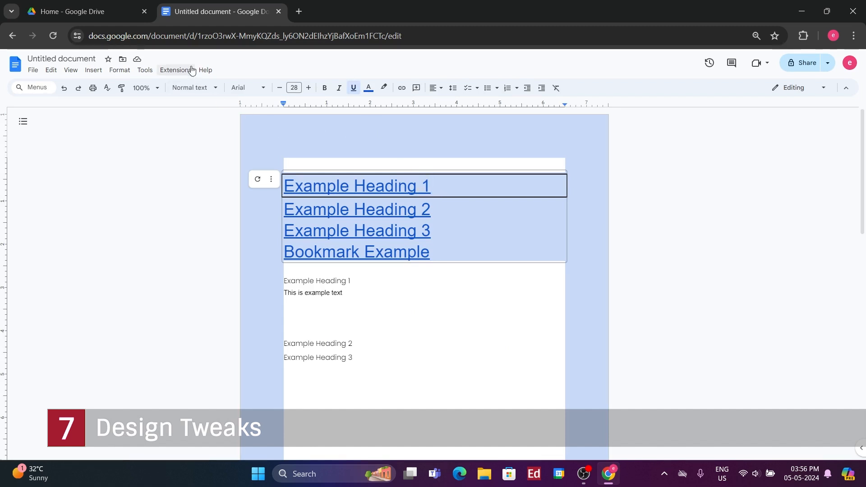
{"action": "left_click", "coordinate": [428, 187]}
{"action": "left_click", "coordinate": [118, 71]}
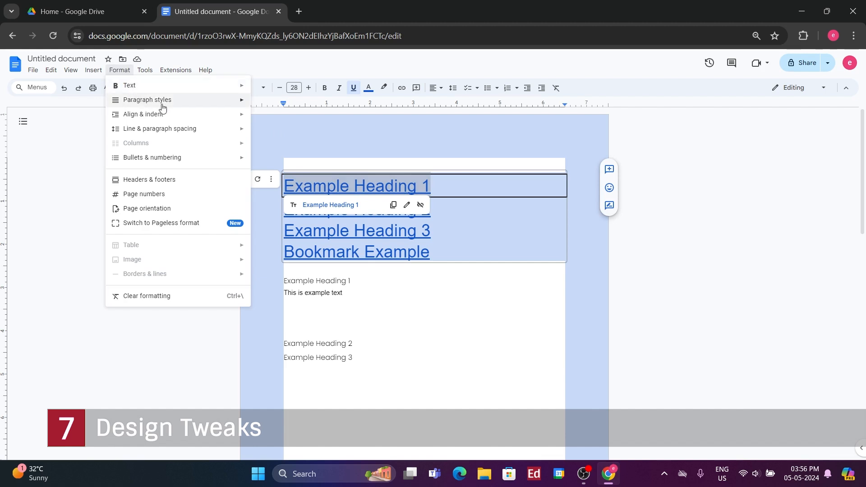
{"action": "left_click", "coordinate": [336, 108]}
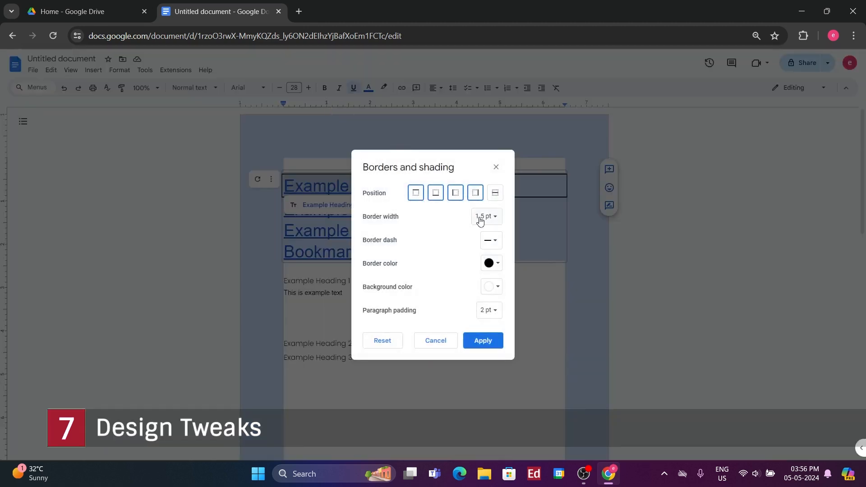
{"action": "left_click", "coordinate": [491, 287]}
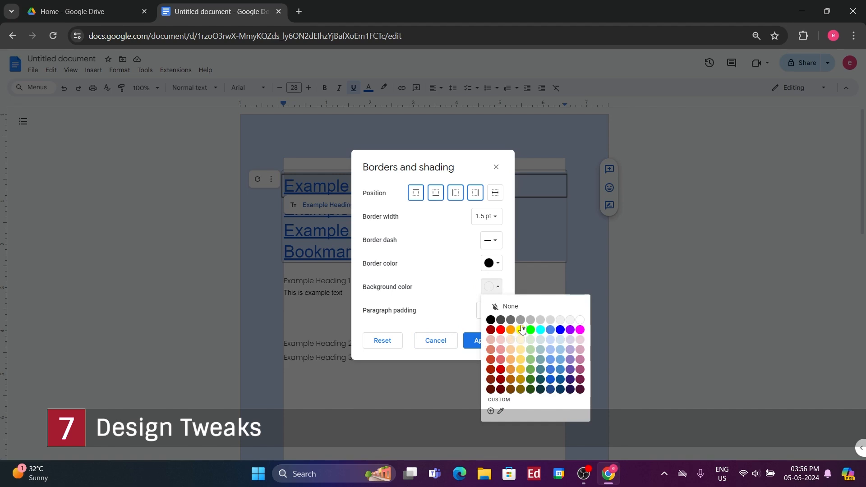
{"action": "left_click", "coordinate": [508, 310]}
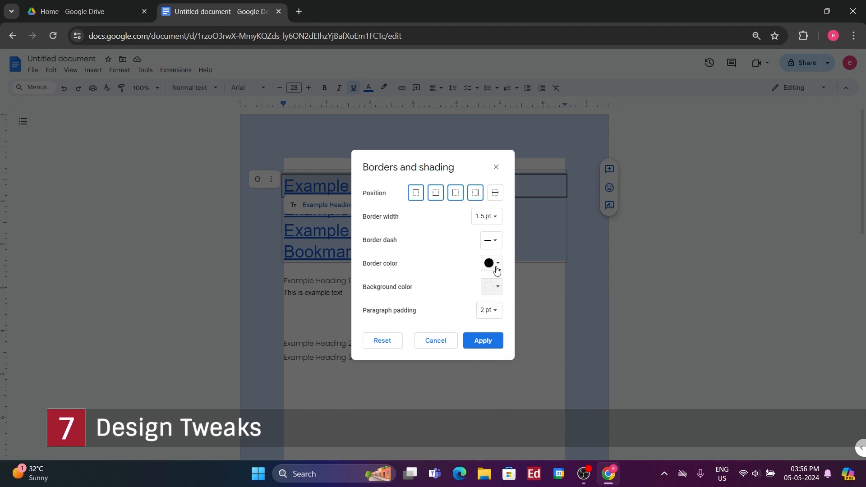
{"action": "left_click", "coordinate": [496, 266]}
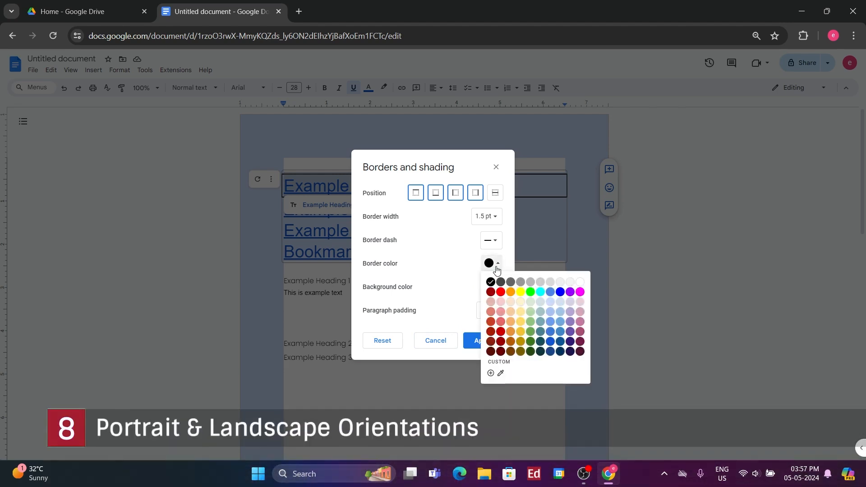
{"action": "left_click", "coordinate": [497, 266]}
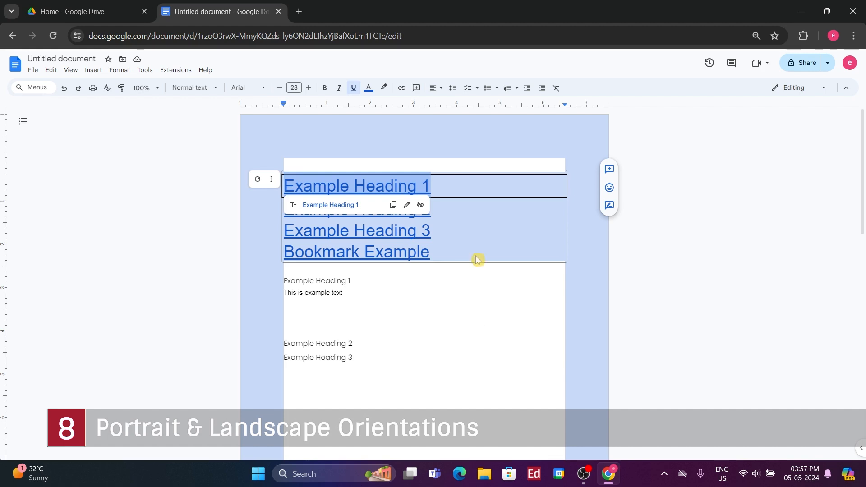
{"action": "left_click", "coordinate": [352, 208]}
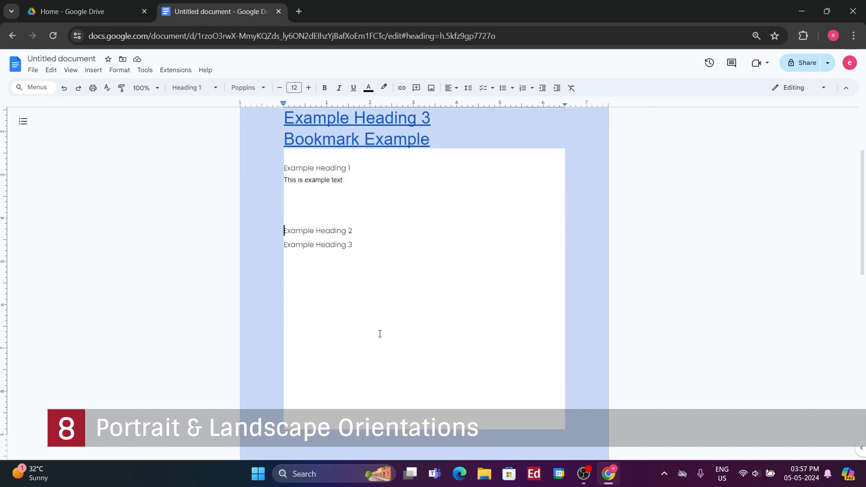
Select everything on the second page through the Bookmark Example text and set landscape orientation for the selected content only
{"action": "scroll", "coordinate": [359, 263], "scroll_direction": "down", "scroll_amount": 1}
{"action": "scroll", "coordinate": [330, 202], "scroll_direction": "down", "scroll_amount": 6}
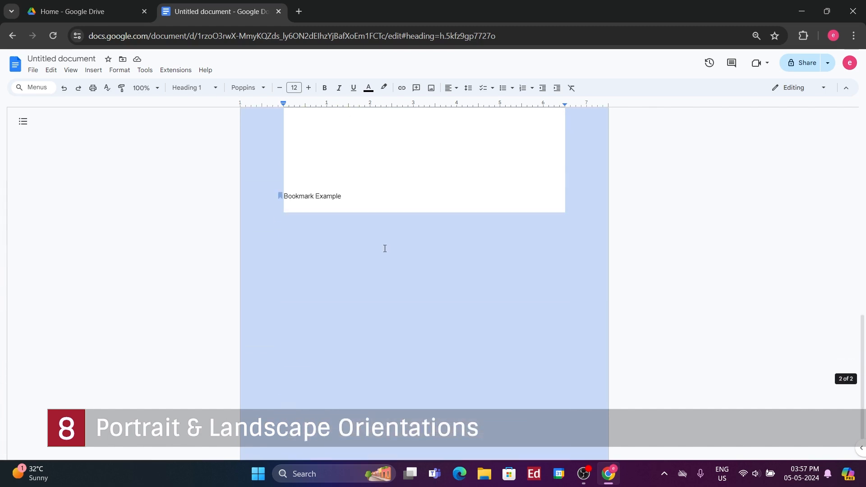
{"action": "scroll", "coordinate": [384, 247], "scroll_direction": "up", "scroll_amount": 1}
{"action": "left_click_drag", "start_coordinate": [278, 134], "coordinate": [533, 485]}
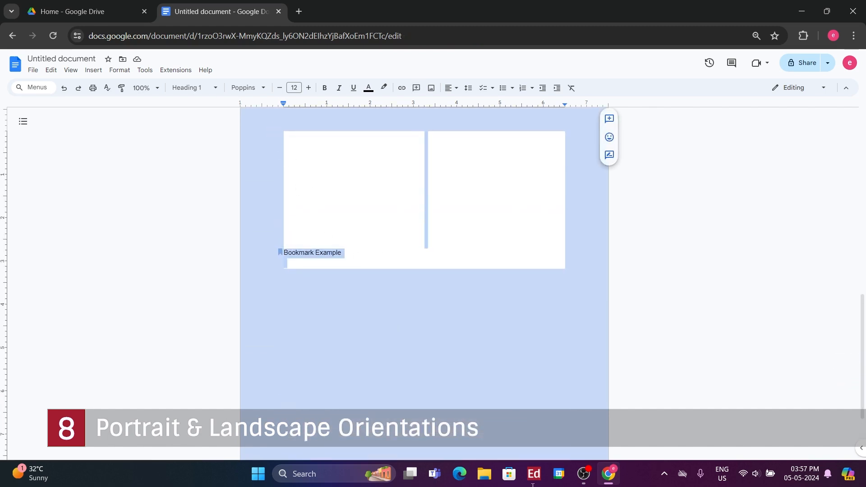
{"action": "scroll", "coordinate": [529, 398], "scroll_direction": "down", "scroll_amount": 2}
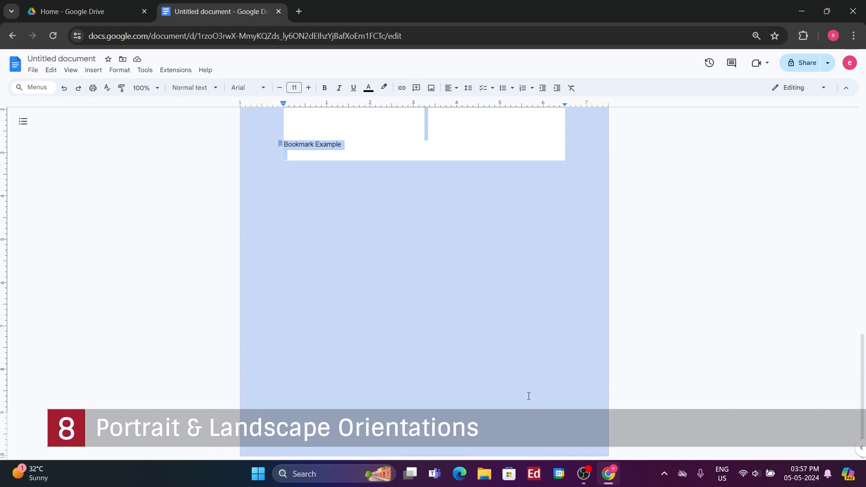
{"action": "scroll", "coordinate": [518, 379], "scroll_direction": "up", "scroll_amount": 4}
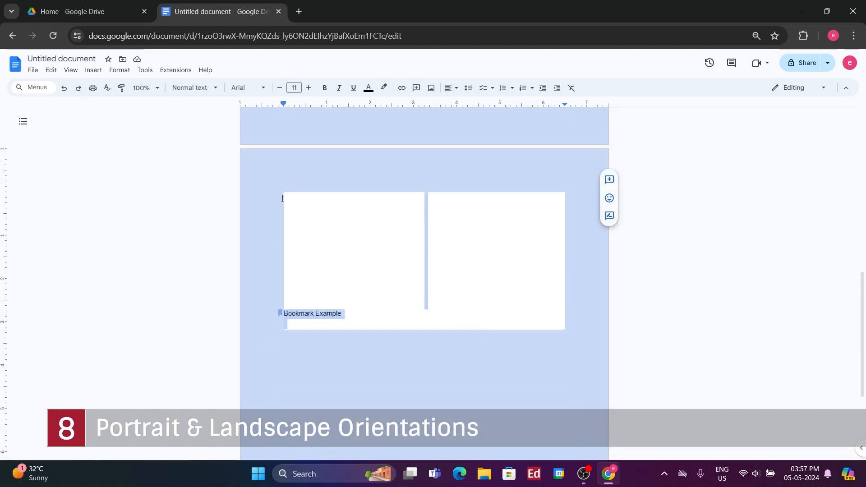
{"action": "left_click", "coordinate": [119, 70]}
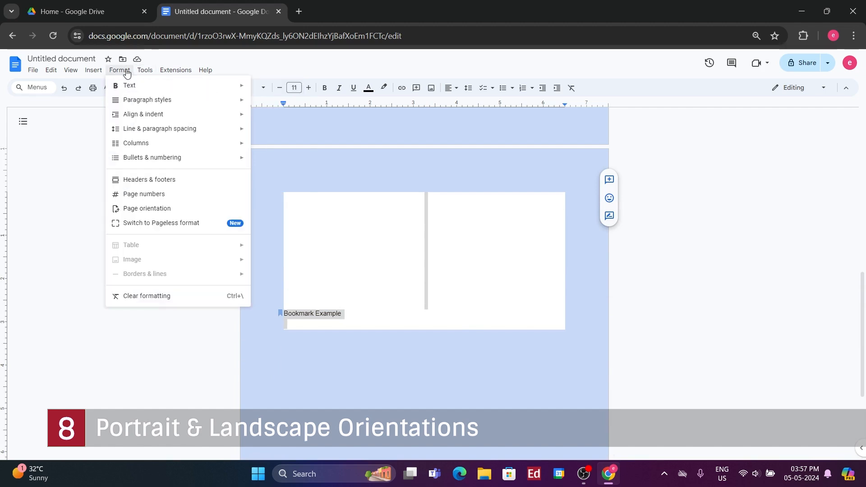
{"action": "left_click", "coordinate": [173, 208]}
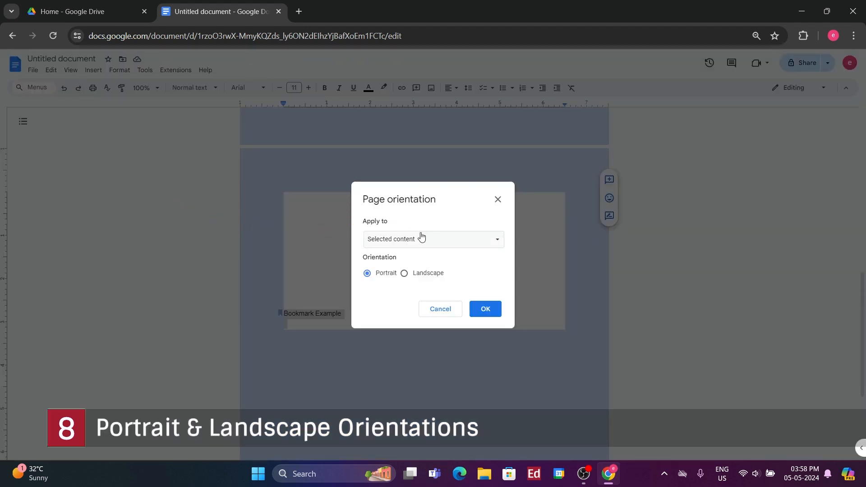
{"action": "left_click", "coordinate": [392, 238]}
{"action": "left_click", "coordinate": [409, 253]}
{"action": "left_click", "coordinate": [404, 273]}
{"action": "left_click", "coordinate": [481, 310]}
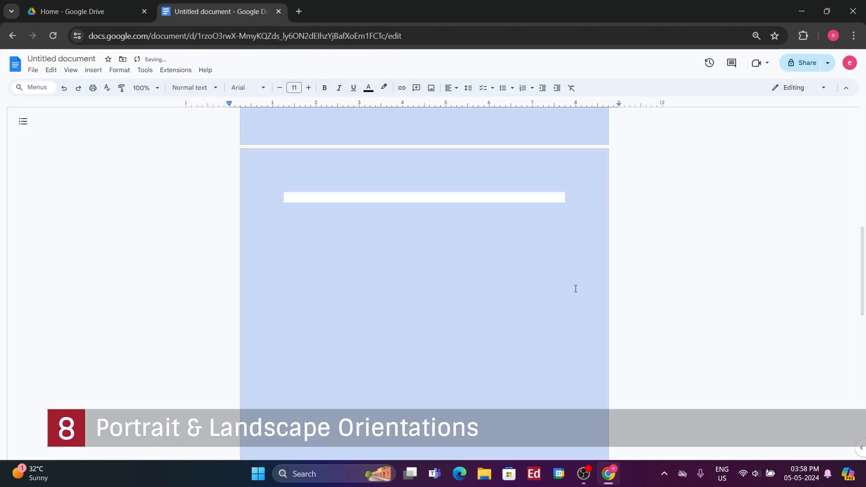
{"action": "scroll", "coordinate": [579, 287], "scroll_direction": "down", "scroll_amount": 3}
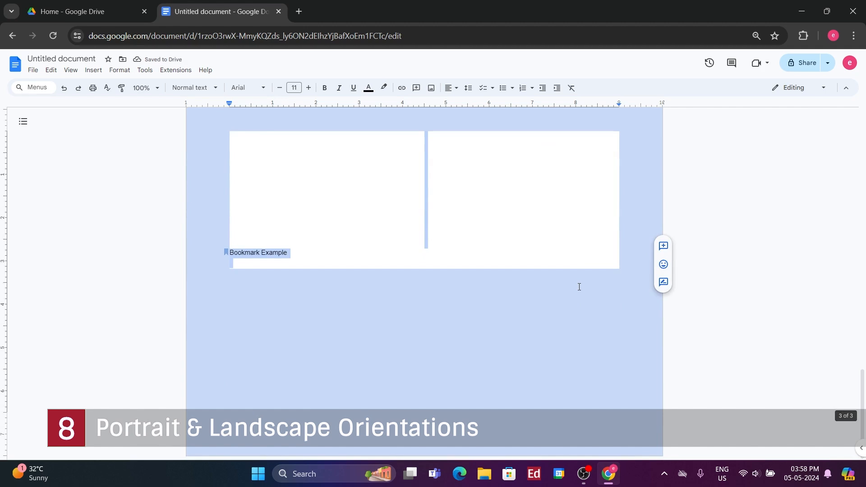
Start a new drawing at the blank line below "This is example text" on the first page
{"action": "scroll", "coordinate": [579, 286], "scroll_direction": "up", "scroll_amount": 4}
{"action": "scroll", "coordinate": [585, 284], "scroll_direction": "up", "scroll_amount": 10}
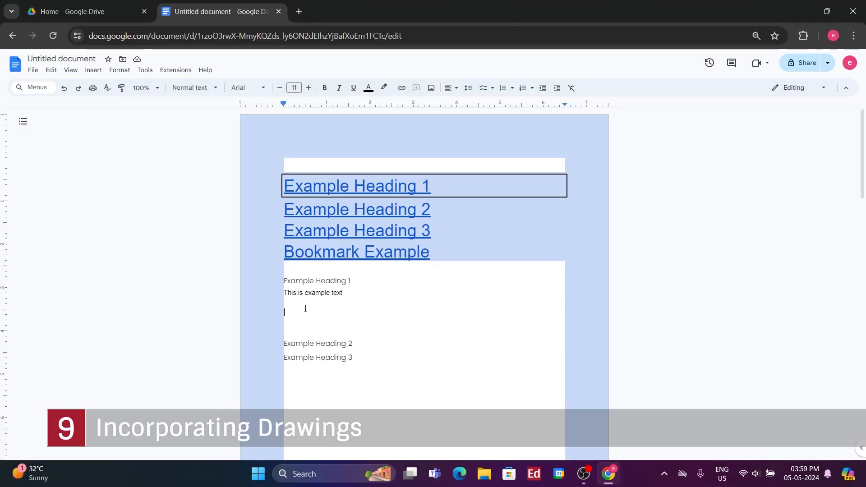
{"action": "key", "text": "Up"}
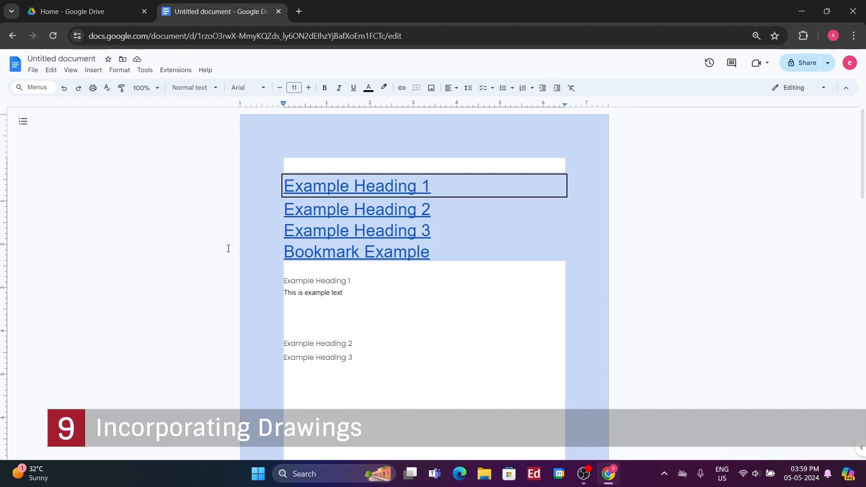
{"action": "left_click", "coordinate": [93, 70]}
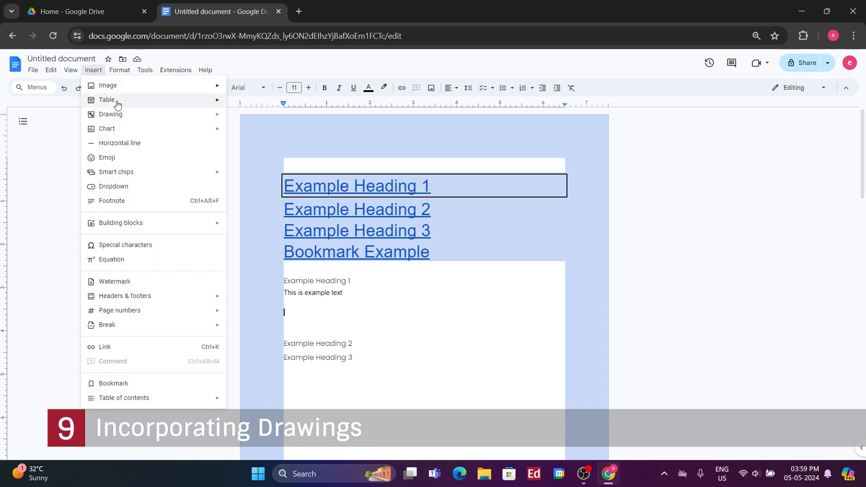
{"action": "mouse_move", "coordinate": [131, 119]}
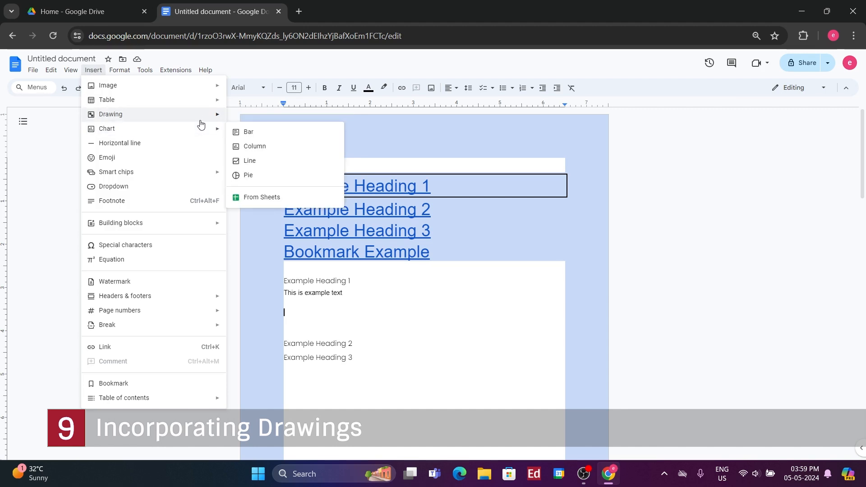
{"action": "left_click", "coordinate": [266, 121]}
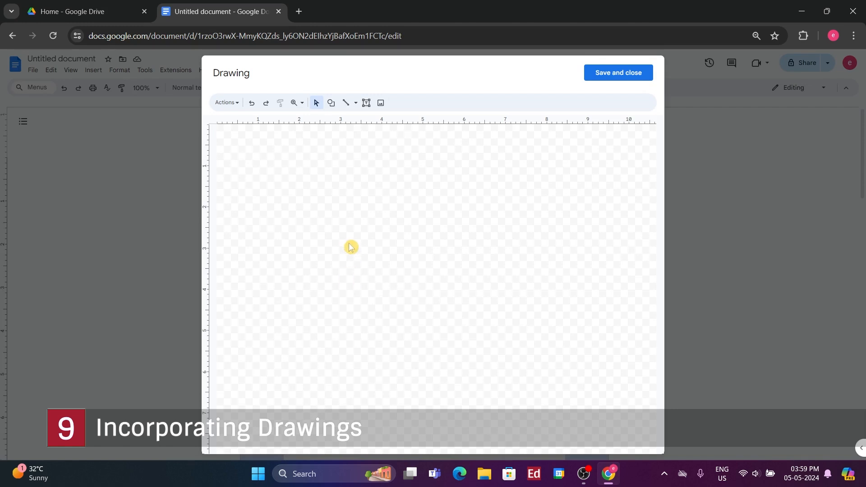
Upload an image file from the computer into the drawing
{"action": "left_click", "coordinate": [381, 103]}
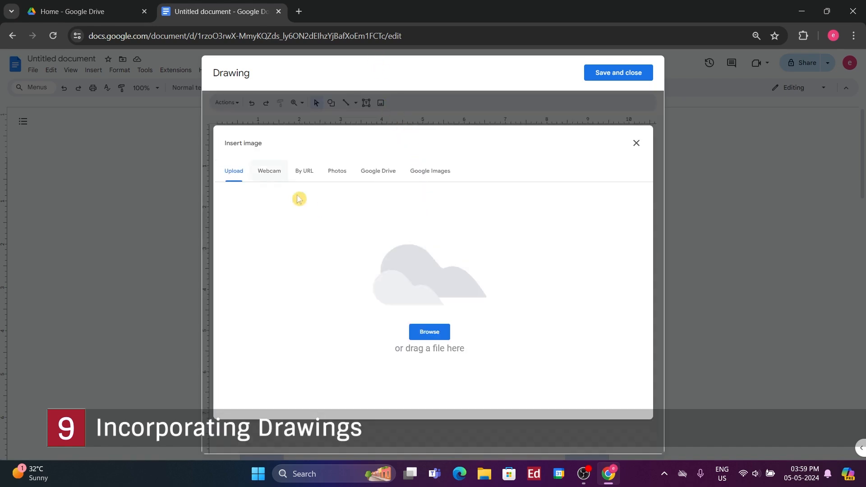
{"action": "left_click", "coordinate": [426, 332]}
{"action": "double_click", "coordinate": [129, 117]}
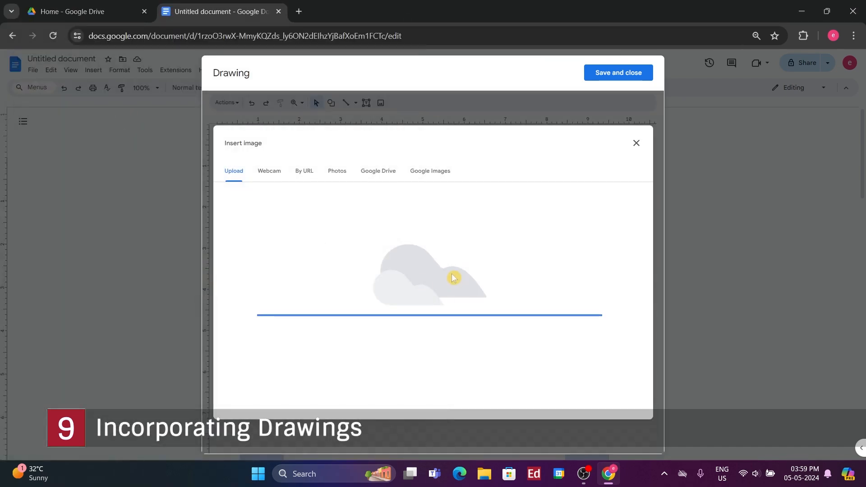
Shrink the uploaded Edarabia logo on the drawing canvas, tilt it slightly clockwise, and move it into the canvas's lower-left area
{"action": "left_click_drag", "start_coordinate": [471, 328], "coordinate": [524, 324]}
{"action": "right_click", "coordinate": [588, 434]}
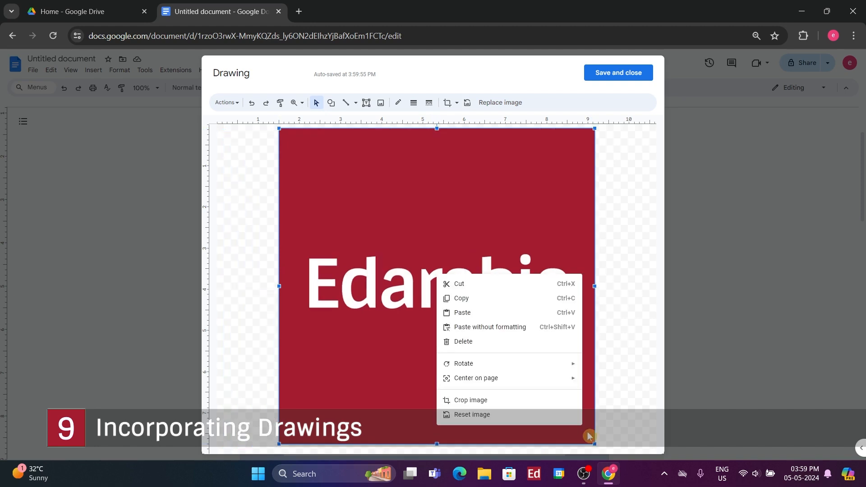
{"action": "left_click_drag", "start_coordinate": [593, 443], "coordinate": [494, 345]}
{"action": "left_click", "coordinate": [508, 360]}
{"action": "left_click", "coordinate": [492, 342]}
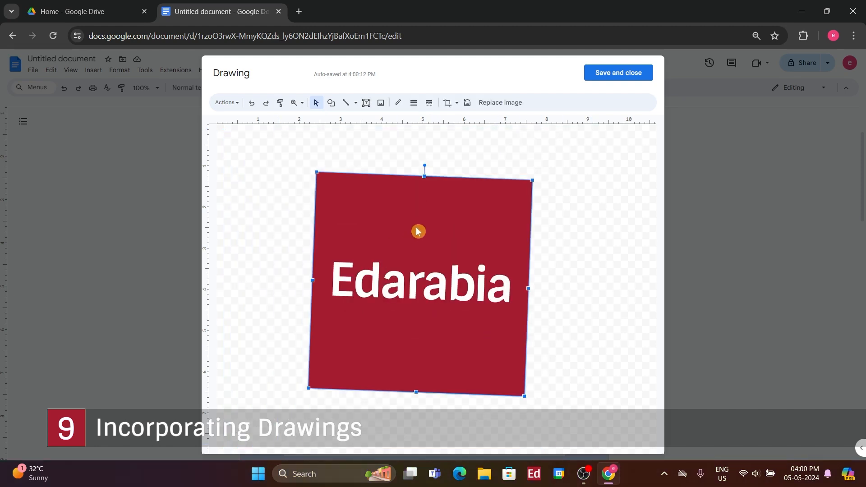
{"action": "left_click_drag", "start_coordinate": [417, 230], "coordinate": [343, 255]}
{"action": "left_click", "coordinate": [485, 184]}
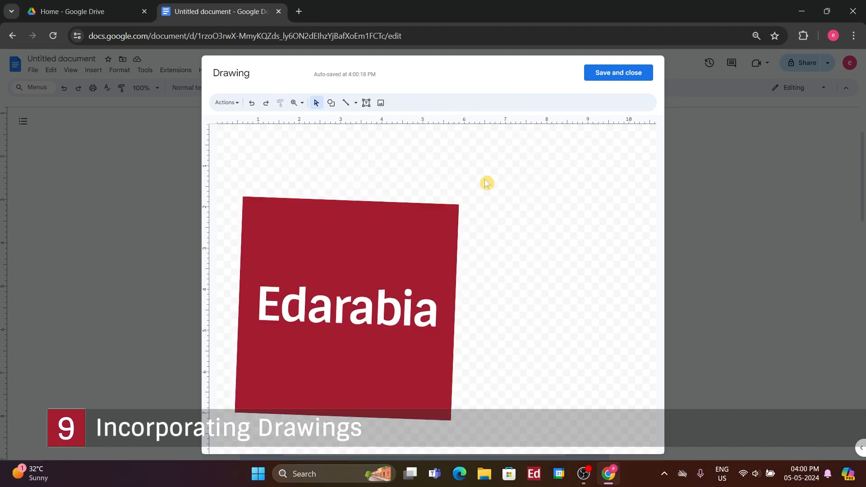
Add a text box reading "THIS IS OUR LOGO" with a black border above the logo's upper-right corner
{"action": "mouse_move", "coordinate": [422, 153]}
{"action": "left_mouse_down"}
{"action": "mouse_move", "coordinate": [597, 199]}
{"action": "mouse_move", "coordinate": [589, 193]}
{"action": "left_mouse_up"}
{"action": "type", "text": "THIS IS OUR LOGO"}
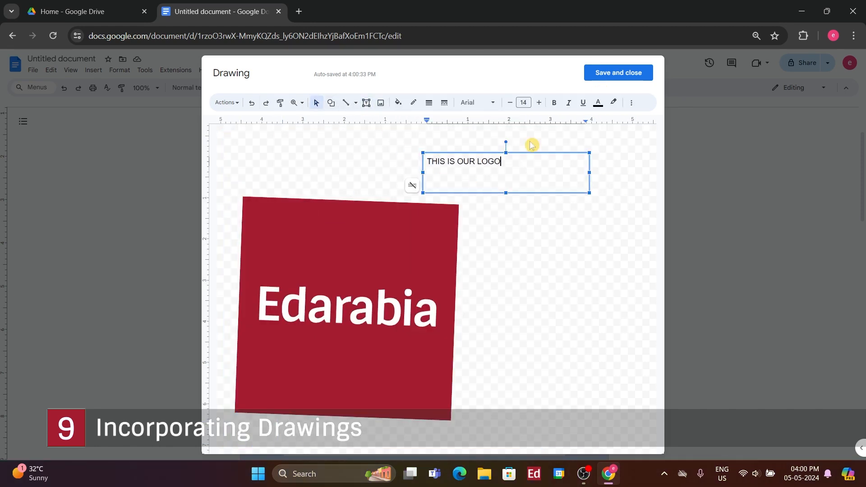
{"action": "left_click_drag", "start_coordinate": [468, 152], "coordinate": [501, 158]}
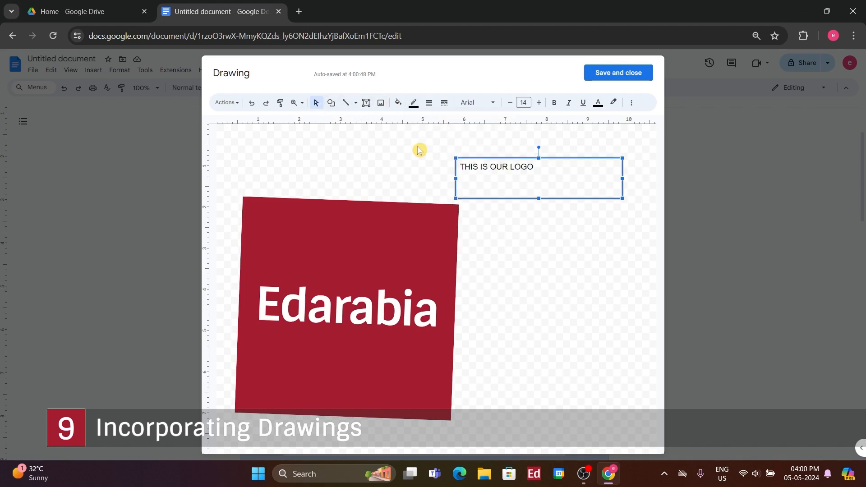
{"action": "left_click", "coordinate": [613, 102]}
{"action": "left_click", "coordinate": [355, 102]}
{"action": "left_click", "coordinate": [357, 121]}
{"action": "left_click_drag", "start_coordinate": [485, 259], "coordinate": [529, 185]}
{"action": "left_click_drag", "start_coordinate": [481, 257], "coordinate": [483, 270]}
{"action": "left_click_drag", "start_coordinate": [483, 270], "coordinate": [498, 262]}
{"action": "left_click_drag", "start_coordinate": [481, 256], "coordinate": [498, 261]}
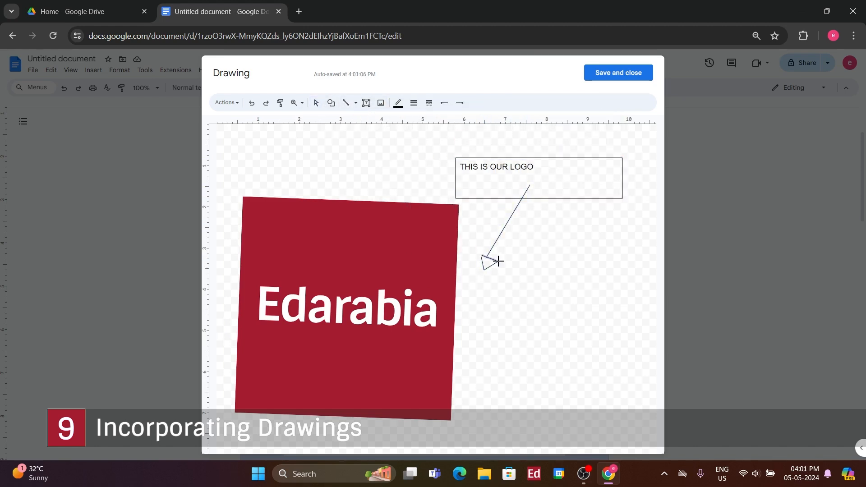
{"action": "key", "text": "ctrl+z"}
{"action": "key", "text": "ctrl+z"}
{"action": "key", "text": "ctrl+z"}
{"action": "key", "text": "ctrl+z"}
{"action": "key", "text": "ctrl+z"}
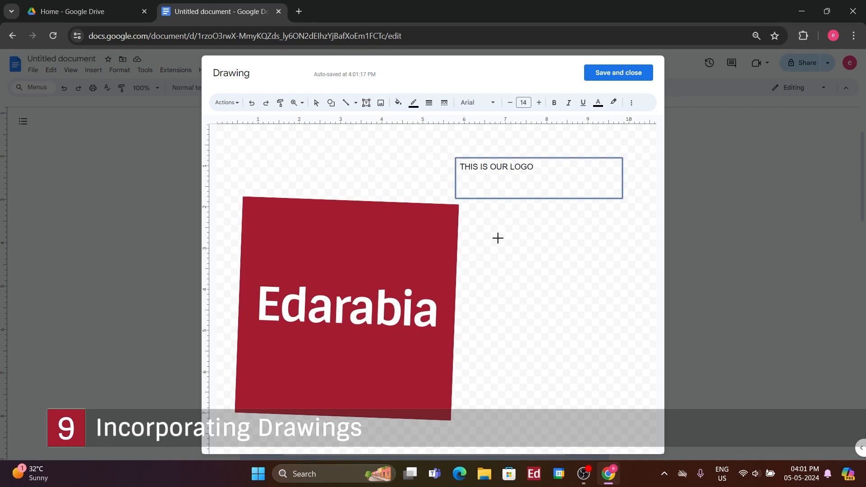
Scribble a curved arrow from the "THIS IS OUR LOGO" text box toward the logo and recolor its arrowhead outline
{"action": "left_click", "coordinate": [356, 102]}
{"action": "left_click", "coordinate": [368, 204]}
{"action": "mouse_move", "coordinate": [527, 194]}
{"action": "left_mouse_down"}
{"action": "mouse_move", "coordinate": [487, 234]}
{"action": "mouse_move", "coordinate": [494, 258]}
{"action": "left_mouse_up"}
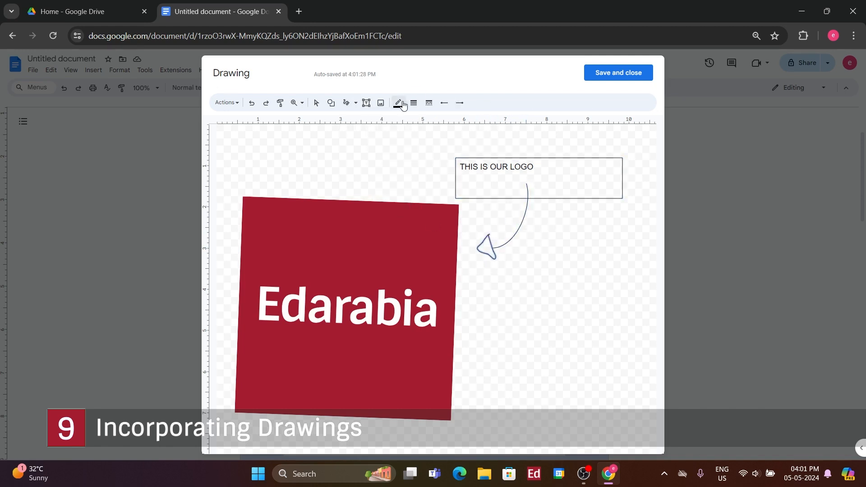
{"action": "left_click", "coordinate": [398, 103]}
{"action": "left_click", "coordinate": [472, 142]}
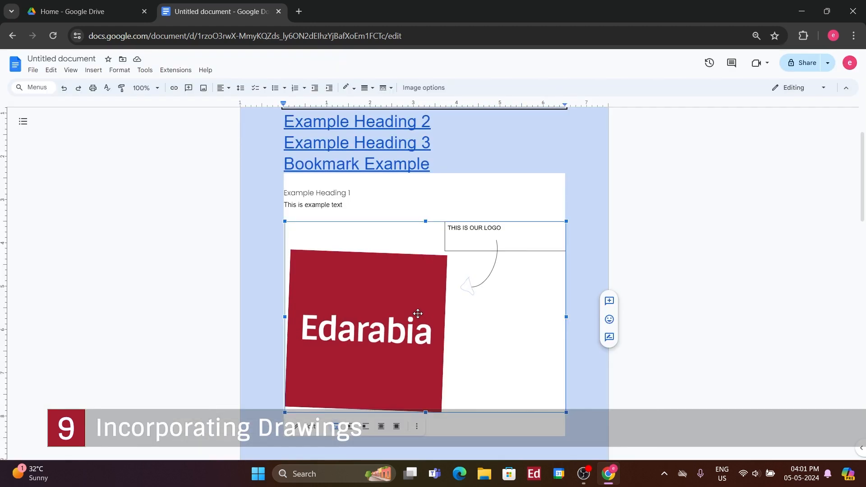
Reopen the inserted logo drawing for editing, and save and close it without changes
{"action": "double_click", "coordinate": [385, 307]}
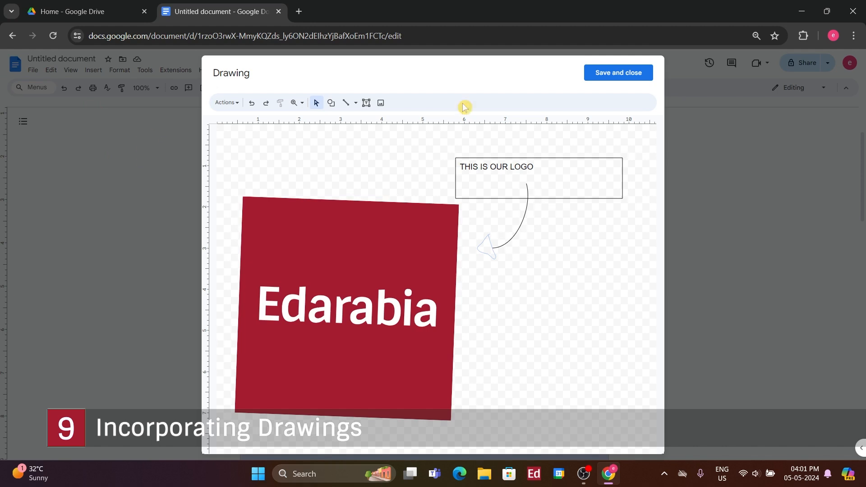
{"action": "left_click", "coordinate": [614, 76]}
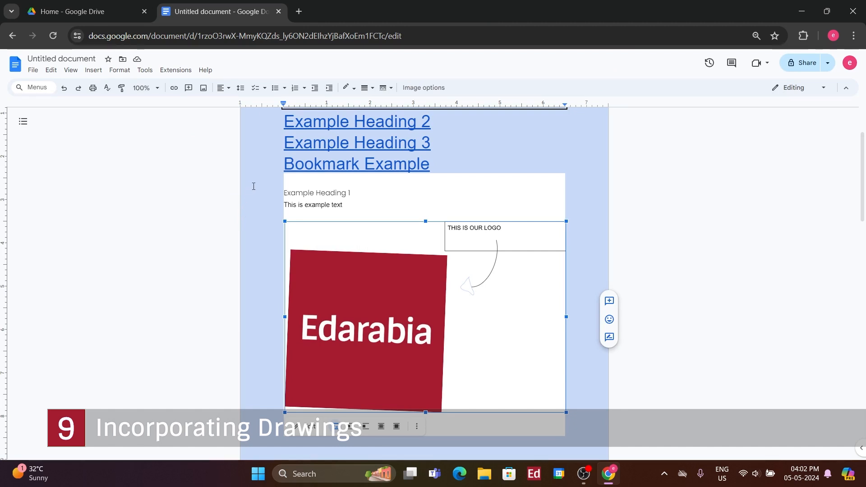
Start a new blank drawing in the document while the logo drawing is selected
{"action": "left_click", "coordinate": [93, 70]}
{"action": "left_click", "coordinate": [93, 70]}
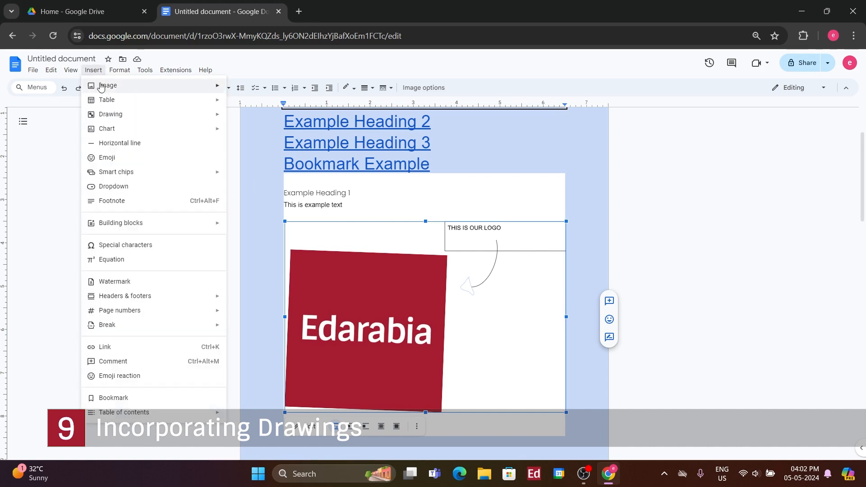
{"action": "mouse_move", "coordinate": [120, 114]}
{"action": "left_click", "coordinate": [266, 118]}
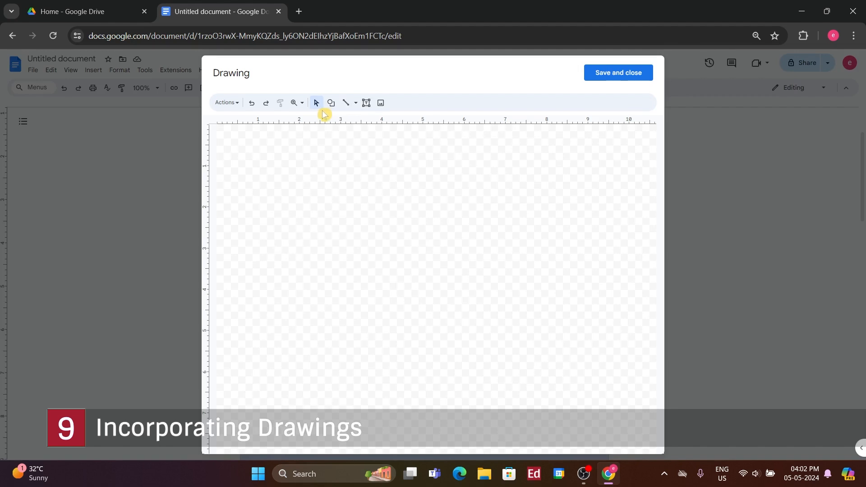
Handwrite "edarabia" across the middle of the drawing canvas with the Scribble tool, undoing the first stroke before writing the word
{"action": "left_click", "coordinate": [356, 103]}
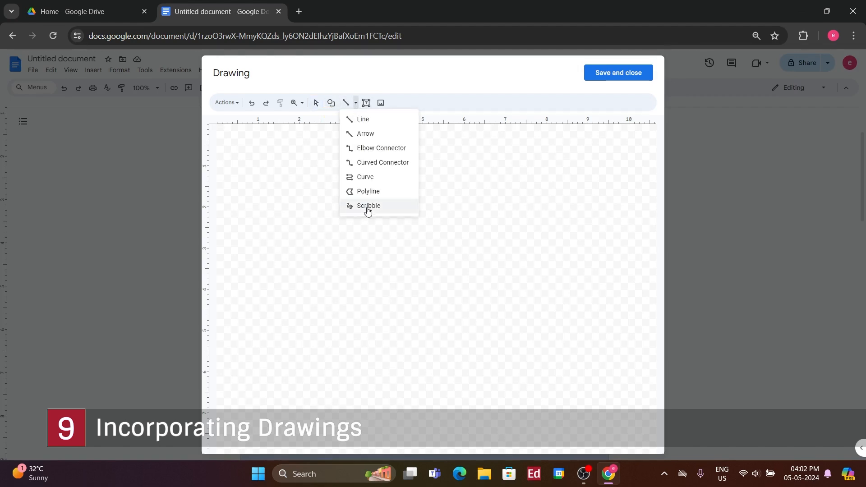
{"action": "left_click", "coordinate": [366, 207]}
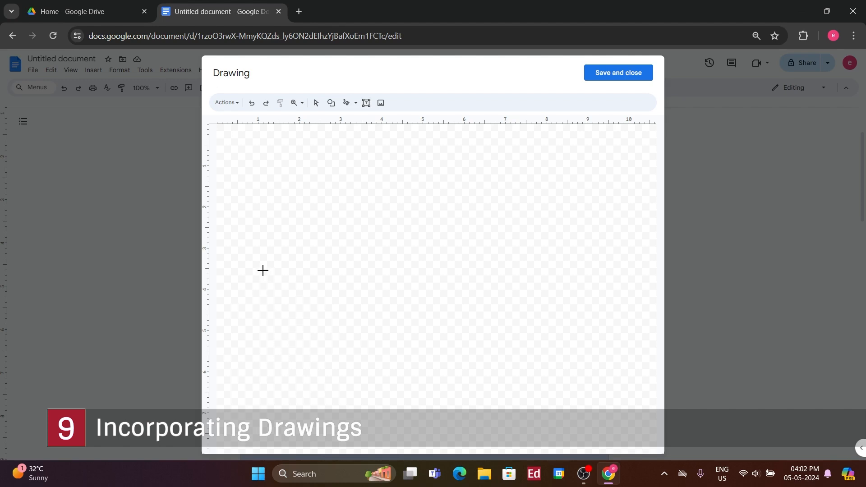
{"action": "mouse_move", "coordinate": [263, 270]}
{"action": "left_mouse_down"}
{"action": "mouse_move", "coordinate": [270, 247]}
{"action": "mouse_move", "coordinate": [307, 268]}
{"action": "mouse_move", "coordinate": [351, 237]}
{"action": "mouse_move", "coordinate": [387, 253]}
{"action": "mouse_move", "coordinate": [420, 220]}
{"action": "left_mouse_up"}
{"action": "left_click", "coordinate": [252, 103]}
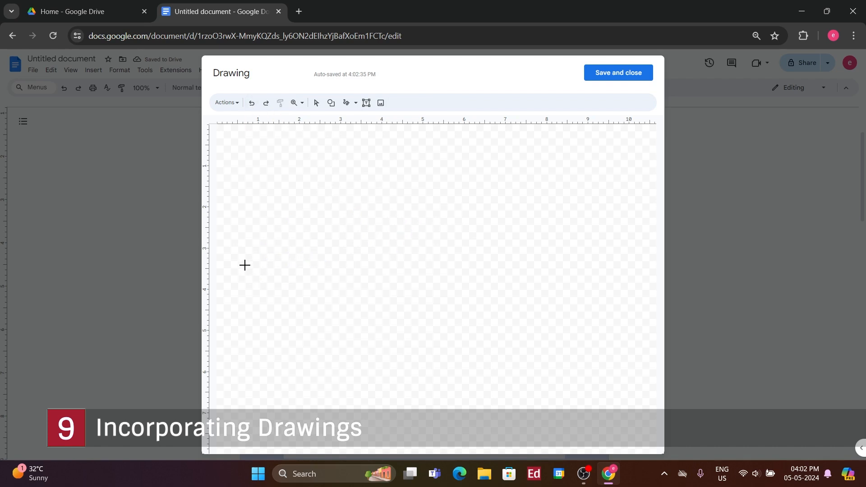
{"action": "left_click_drag", "start_coordinate": [245, 268], "coordinate": [352, 293]}
{"action": "mouse_move", "coordinate": [359, 235]}
{"action": "left_mouse_down"}
{"action": "mouse_move", "coordinate": [418, 259]}
{"action": "mouse_move", "coordinate": [421, 279]}
{"action": "left_mouse_up"}
{"action": "left_click_drag", "start_coordinate": [446, 236], "coordinate": [527, 260]}
{"action": "mouse_move", "coordinate": [536, 219]}
{"action": "left_mouse_down"}
{"action": "mouse_move", "coordinate": [540, 235]}
{"action": "mouse_move", "coordinate": [570, 232]}
{"action": "left_mouse_up"}
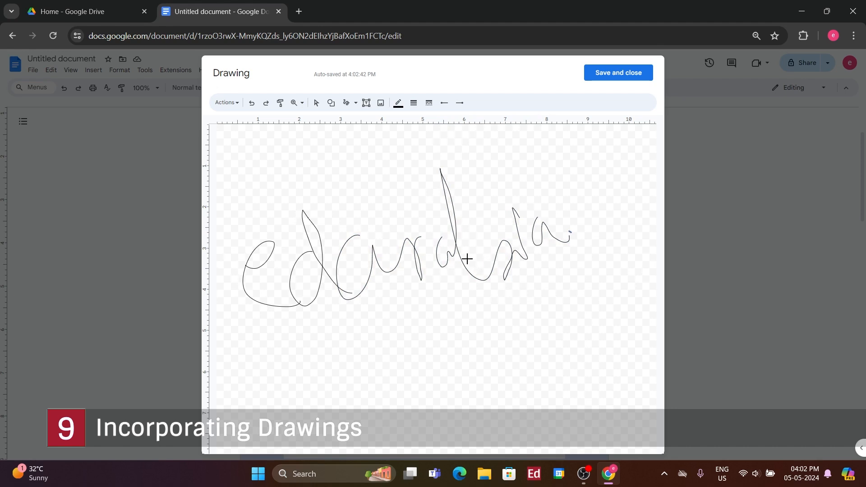
Save the handwritten drawing into the document and shrink it proportionally to about 5 inches wide
{"action": "left_click", "coordinate": [592, 77]}
{"action": "left_click", "coordinate": [460, 276]}
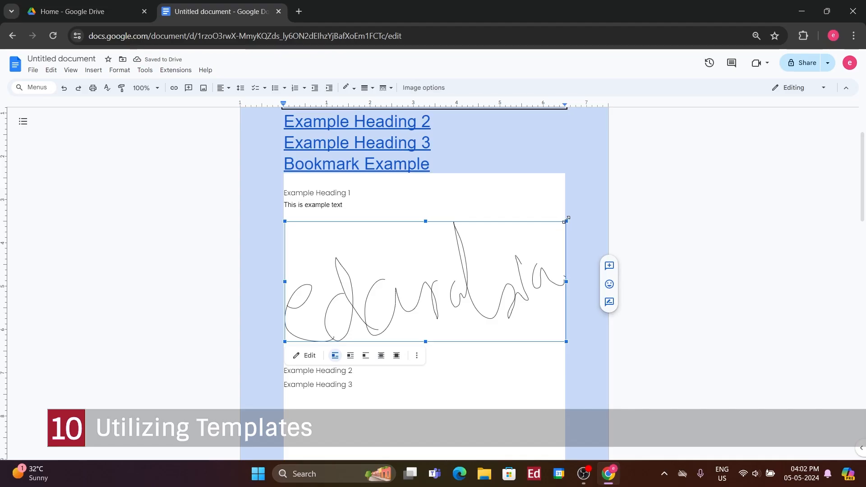
{"action": "left_click_drag", "start_coordinate": [563, 221], "coordinate": [503, 221]}
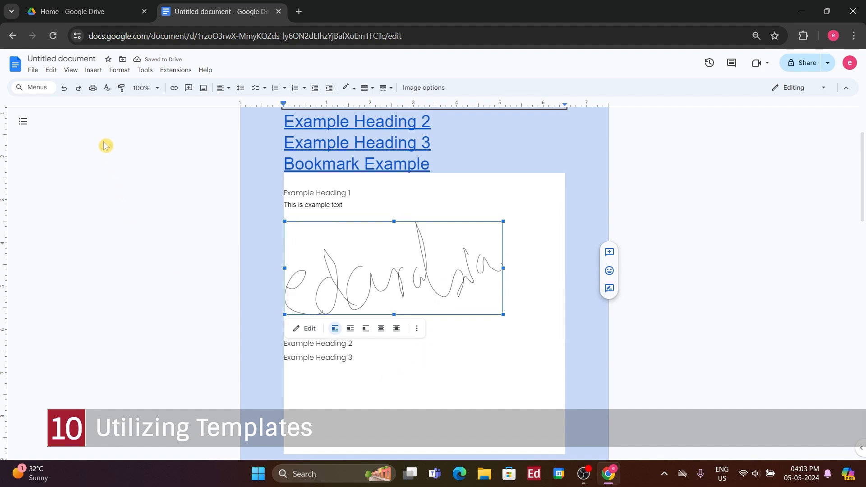
Open the Google Docs home page in a new browser tab
{"action": "key", "text": "ctrl+t"}
{"action": "type", "text": "D"}
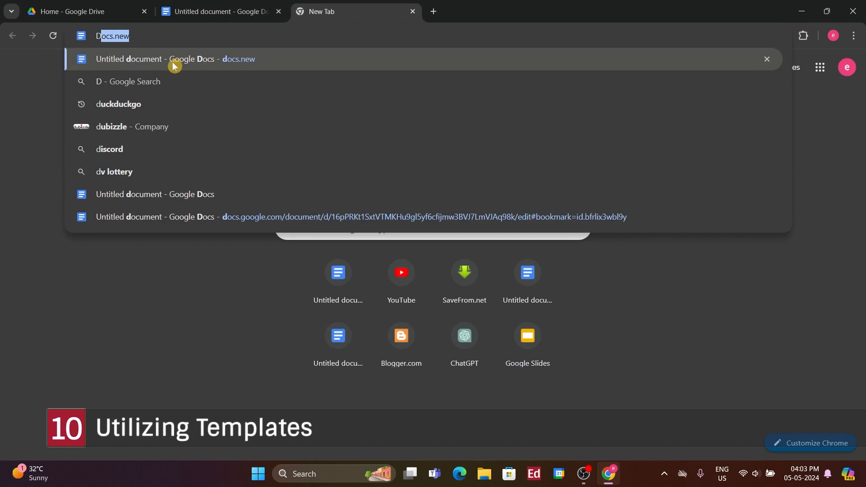
{"action": "left_click", "coordinate": [174, 63]}
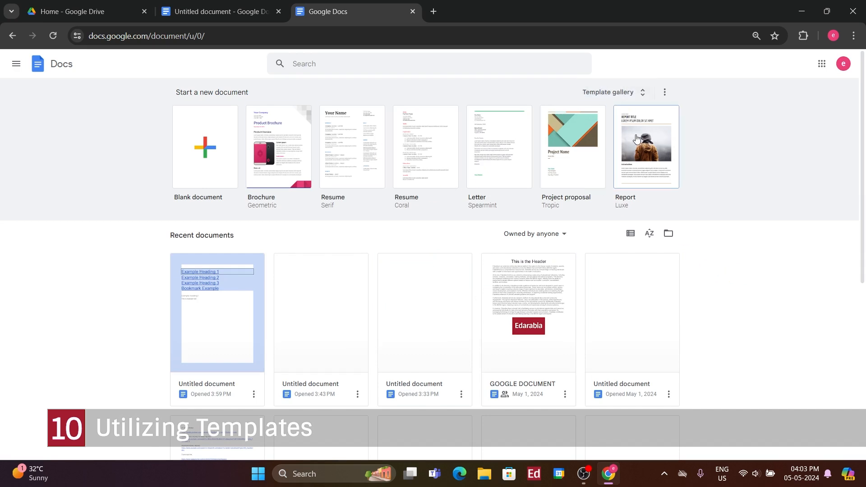
Open the full template gallery and browse its categories, from resumes and letters to freelancer engagement and education
{"action": "left_click", "coordinate": [625, 93]}
{"action": "scroll", "coordinate": [651, 234], "scroll_direction": "down", "scroll_amount": 5}
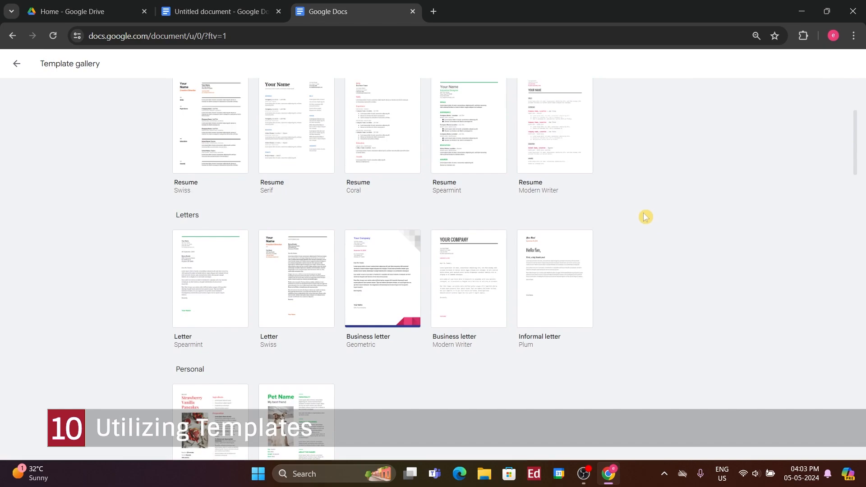
{"action": "scroll", "coordinate": [637, 230], "scroll_direction": "down", "scroll_amount": 10}
{"action": "scroll", "coordinate": [634, 237], "scroll_direction": "down", "scroll_amount": 12}
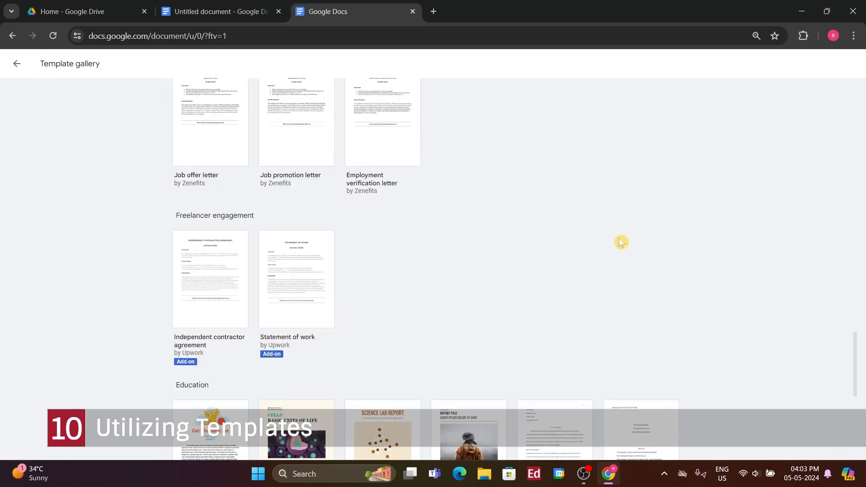
{"action": "scroll", "coordinate": [740, 253], "scroll_direction": "up", "scroll_amount": 20}
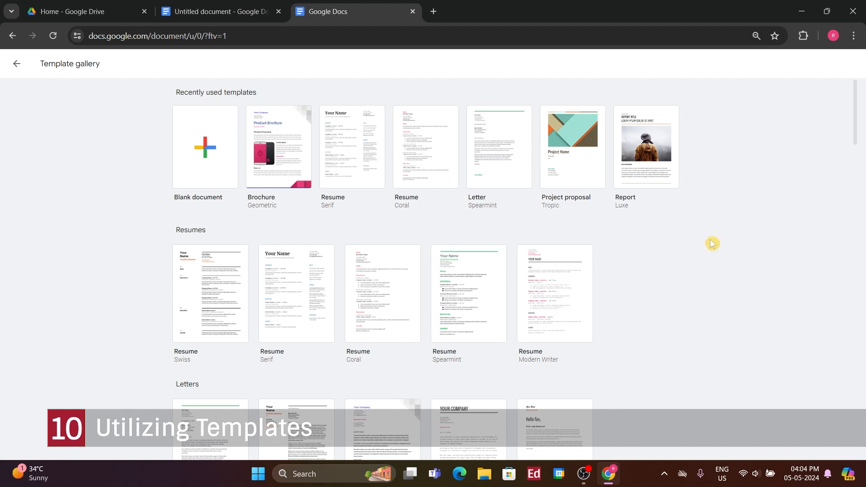
Return to the untitled document, start sharing it, and name it "Example Template"
{"action": "left_click", "coordinate": [223, 12]}
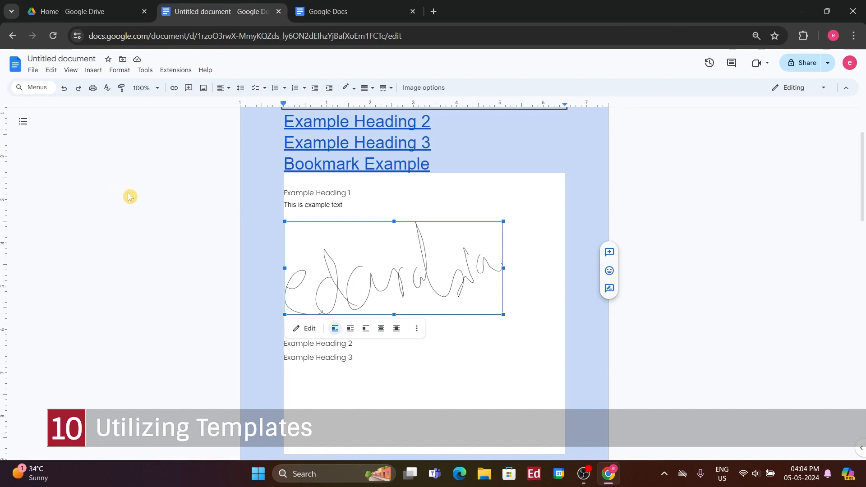
{"action": "left_click", "coordinate": [809, 67]}
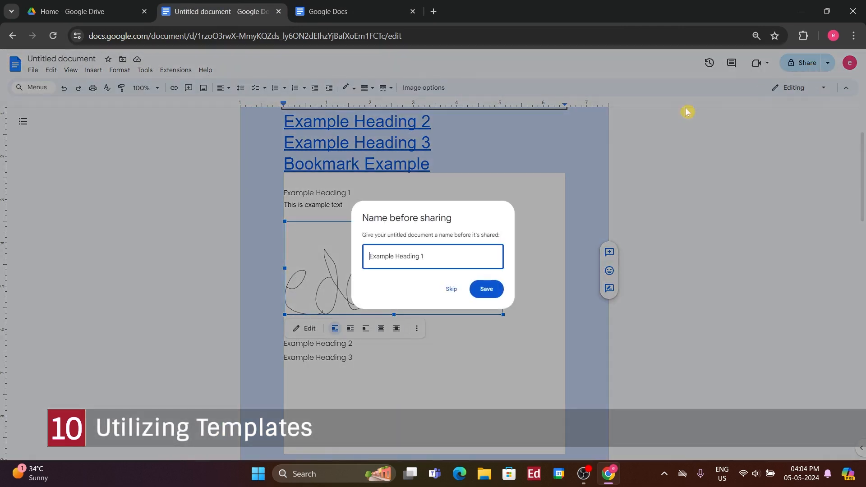
{"action": "left_click_drag", "start_coordinate": [424, 256], "coordinate": [395, 258]}
{"action": "type", "text": "Template"}
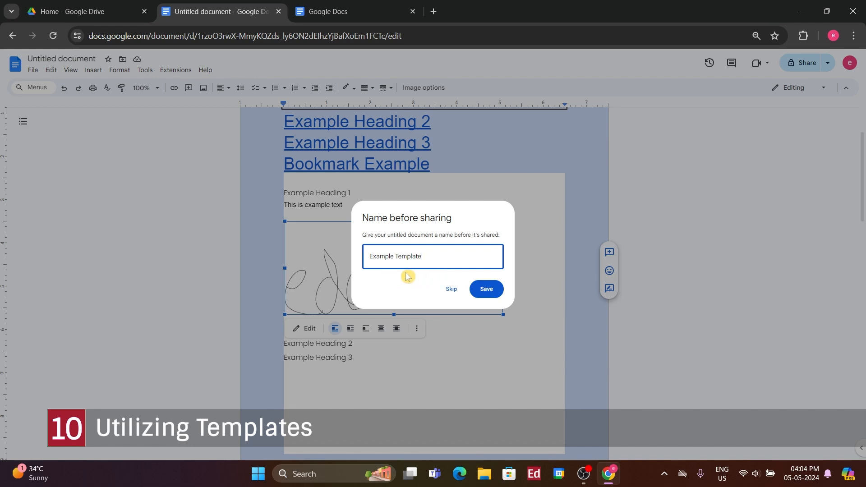
{"action": "left_click", "coordinate": [485, 284]}
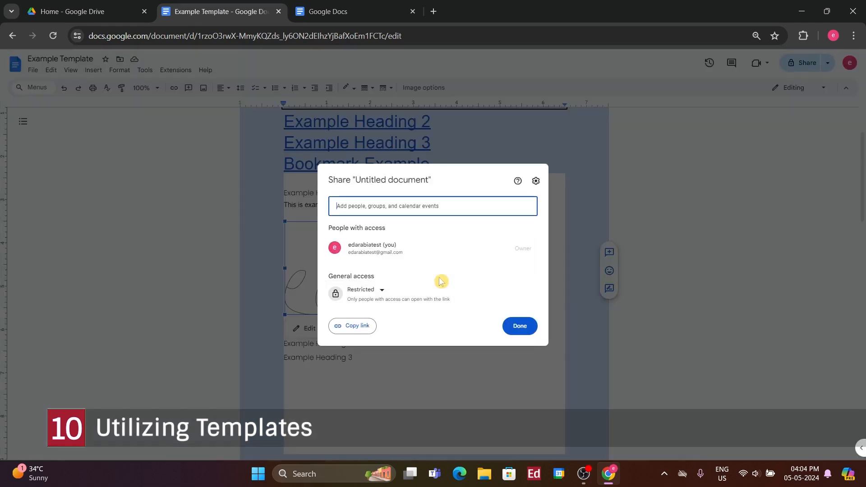
Set general access to Anyone with the link, keep the Viewer role, and copy the sharing link
{"action": "left_click", "coordinate": [379, 292]}
{"action": "left_click", "coordinate": [396, 334]}
{"action": "left_click", "coordinate": [522, 301]}
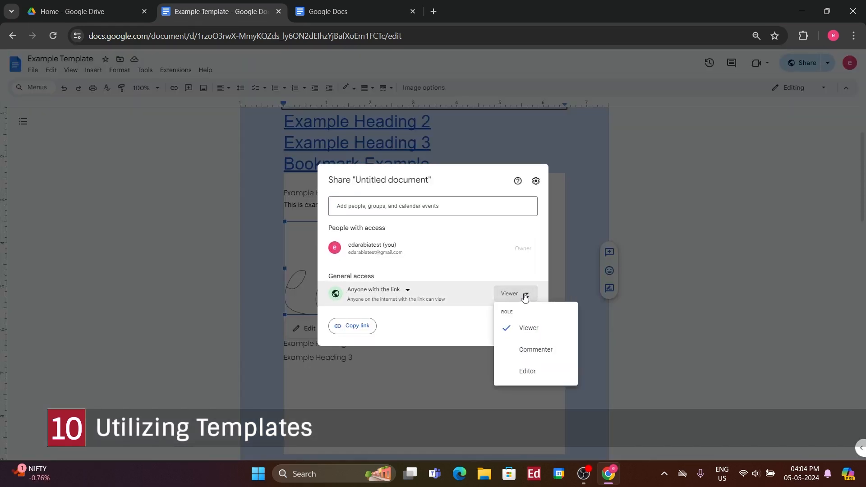
{"action": "left_click", "coordinate": [485, 309]}
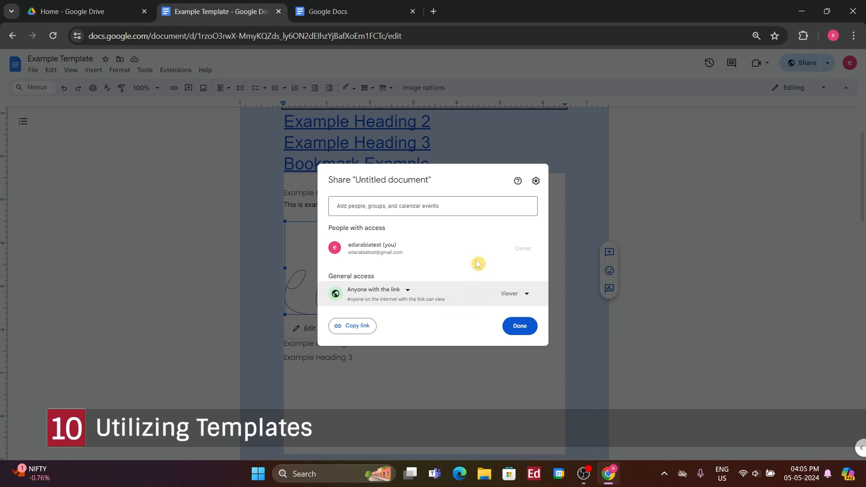
{"action": "left_click", "coordinate": [355, 335]}
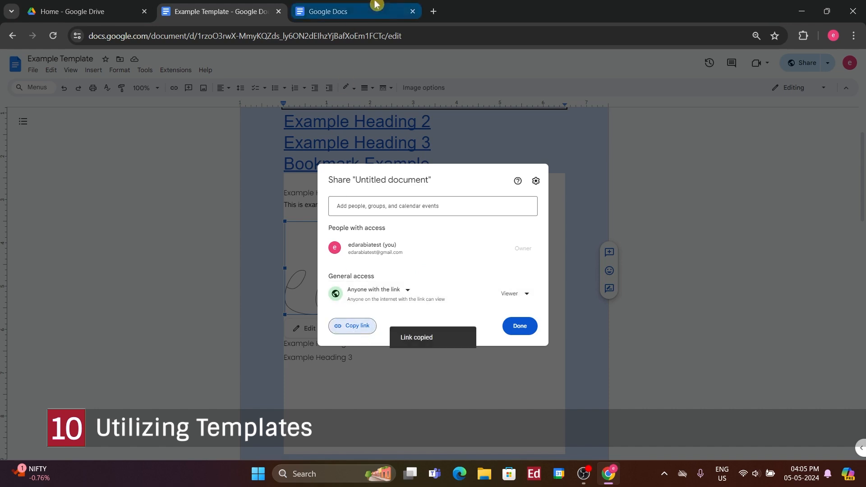
Paste the sharing link into a new browser tab, replace "edit?usp=sharing" with "copy", and open the resulting address
{"action": "left_click", "coordinate": [433, 15]}
{"action": "key", "text": "ctrl+v"}
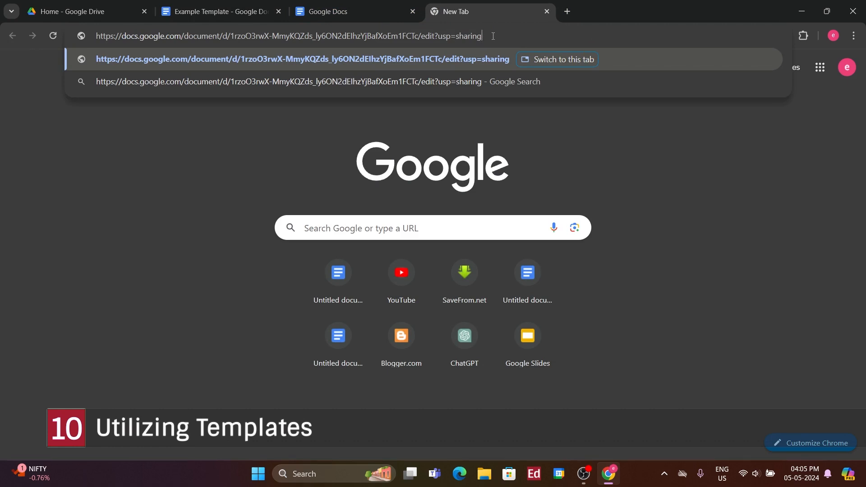
{"action": "left_click_drag", "start_coordinate": [487, 36], "coordinate": [421, 36]}
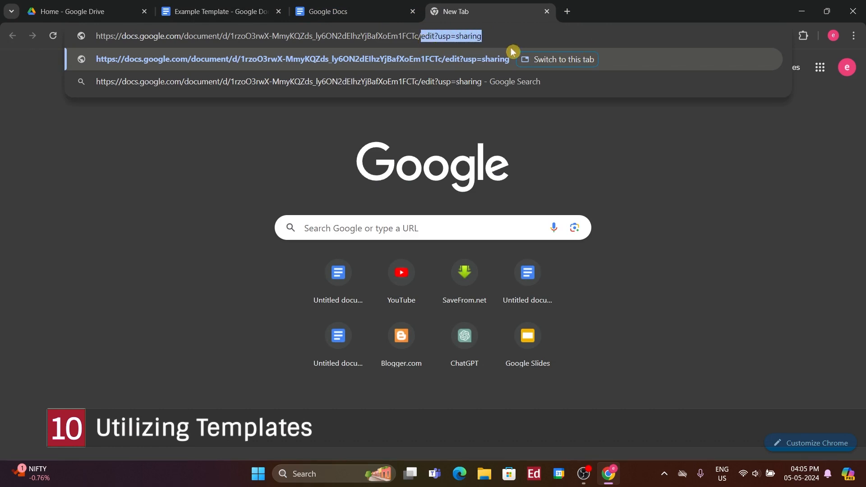
{"action": "key", "text": "BackSpace"}
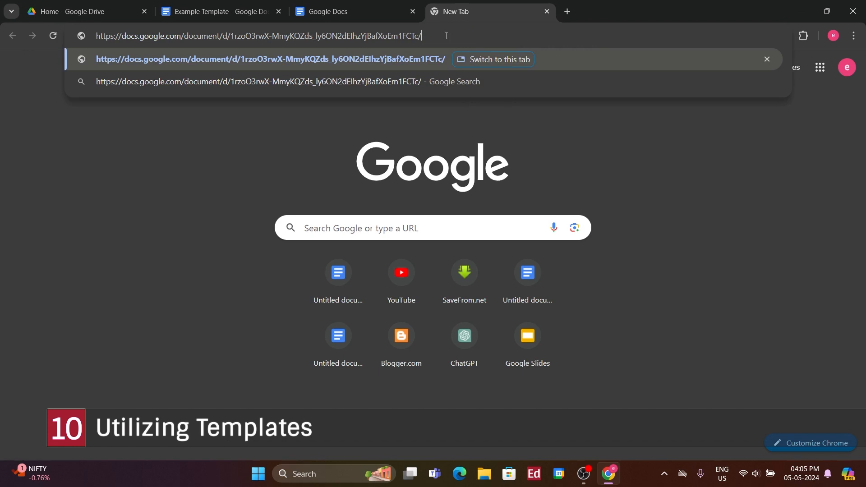
{"action": "type", "text": "copy"}
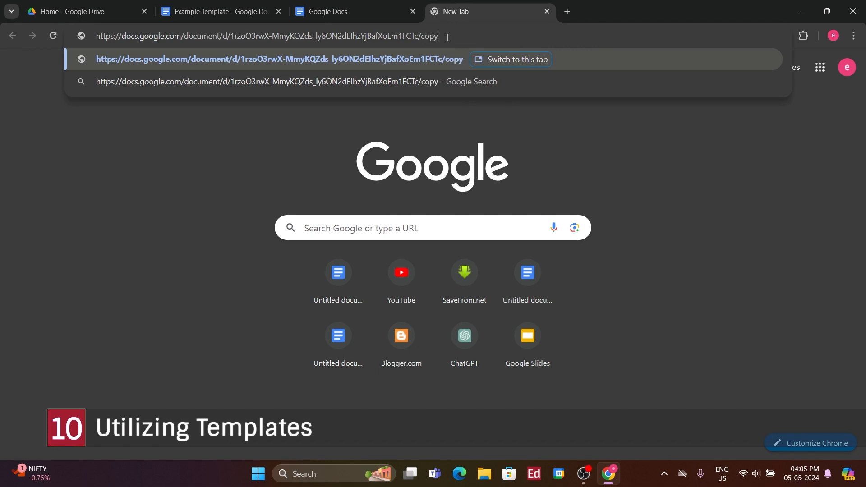
{"action": "key", "text": "alt+Return"}
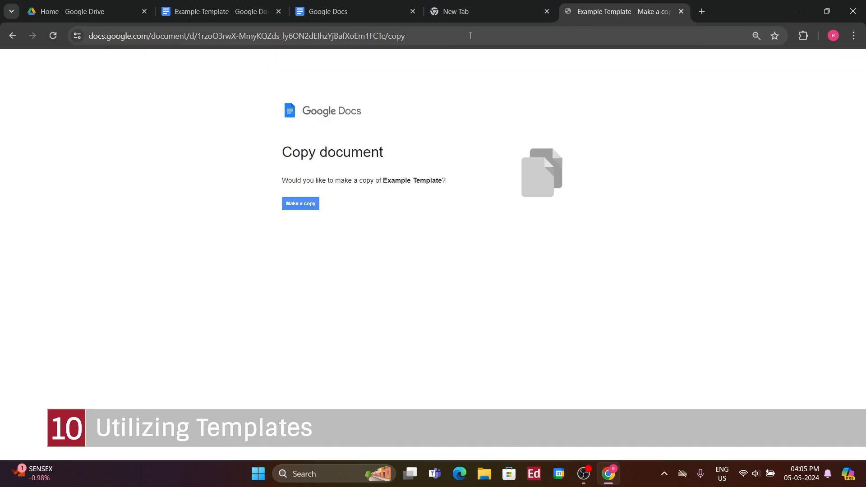